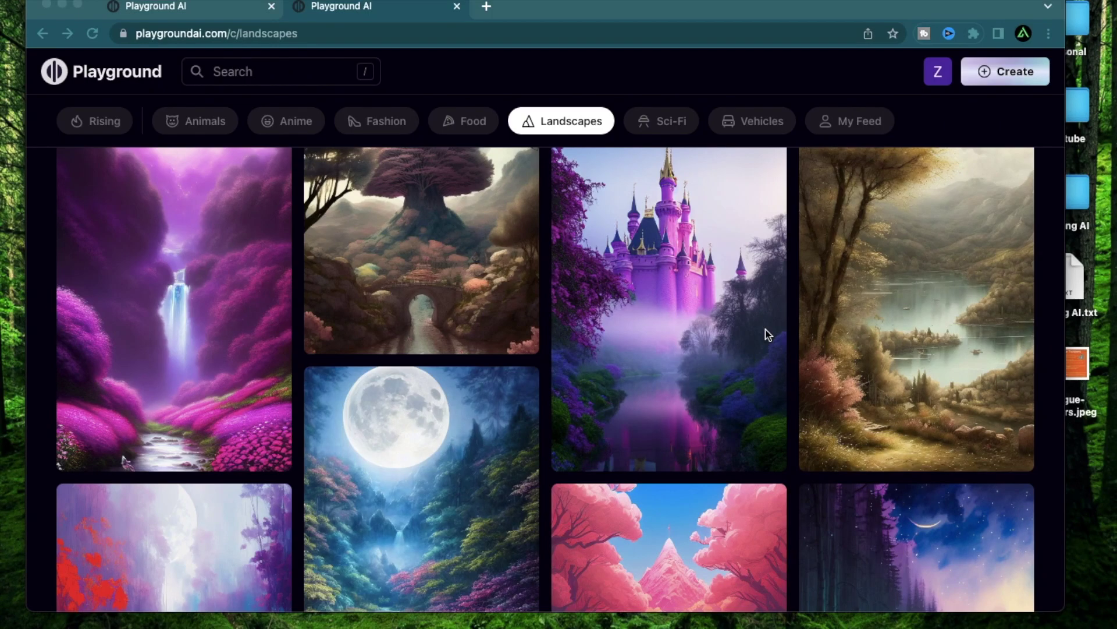
Browse the gallery, open the cherry-blossom water town post and the next one, then close it
{"action": "scroll", "coordinate": [768, 334], "scroll_direction": "down", "scroll_amount": 15}
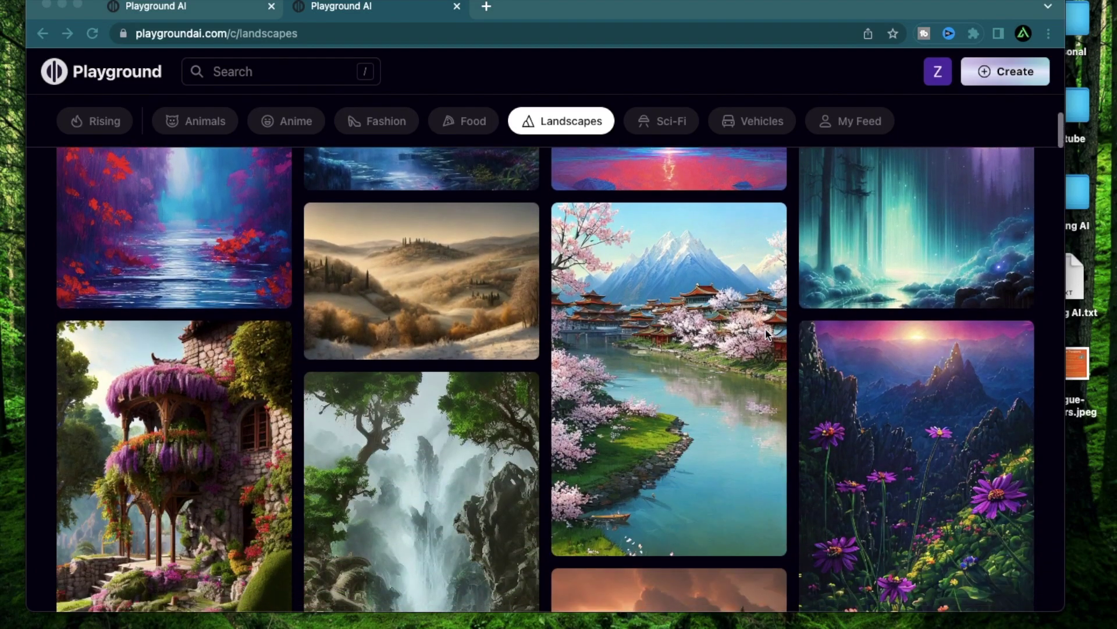
{"action": "scroll", "coordinate": [769, 334], "scroll_direction": "down", "scroll_amount": 15}
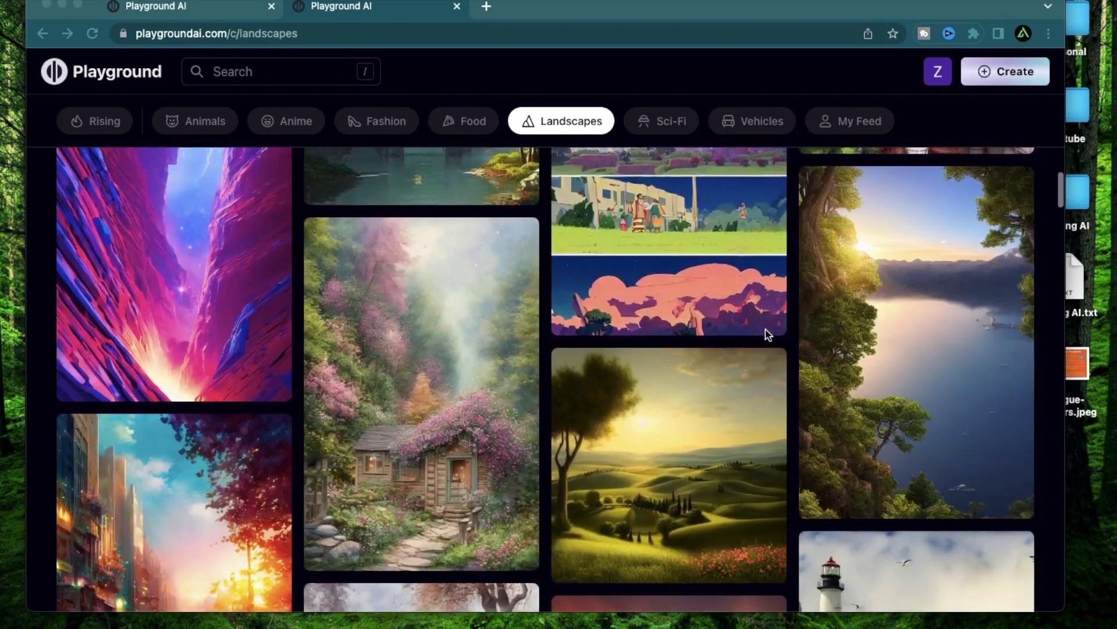
{"action": "scroll", "coordinate": [769, 334], "scroll_direction": "down", "scroll_amount": 8}
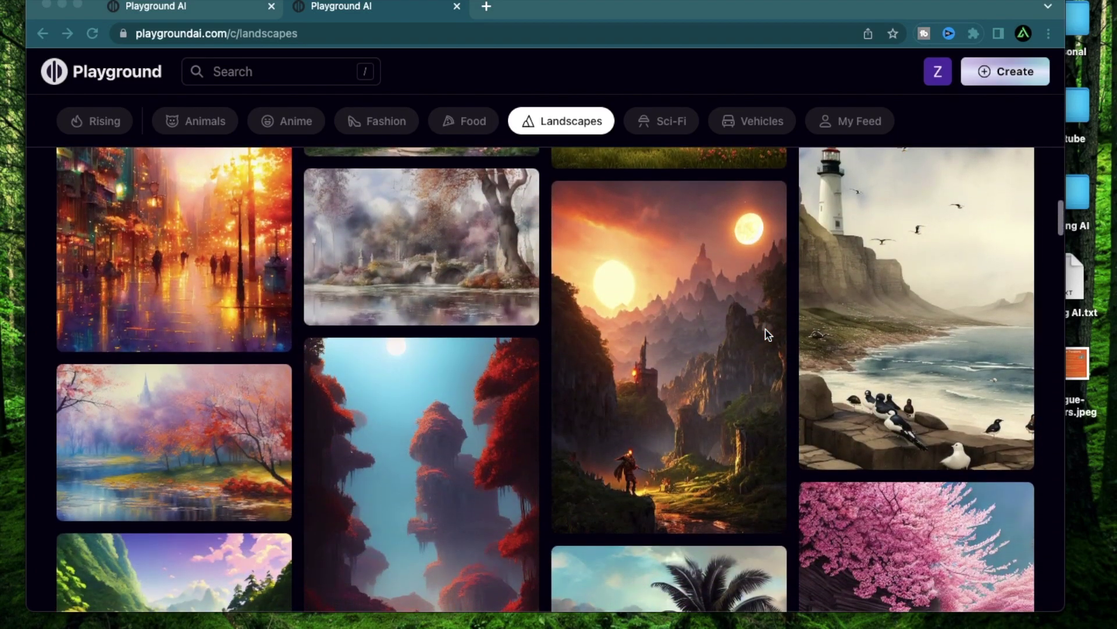
{"action": "scroll", "coordinate": [768, 334], "scroll_direction": "down", "scroll_amount": 2}
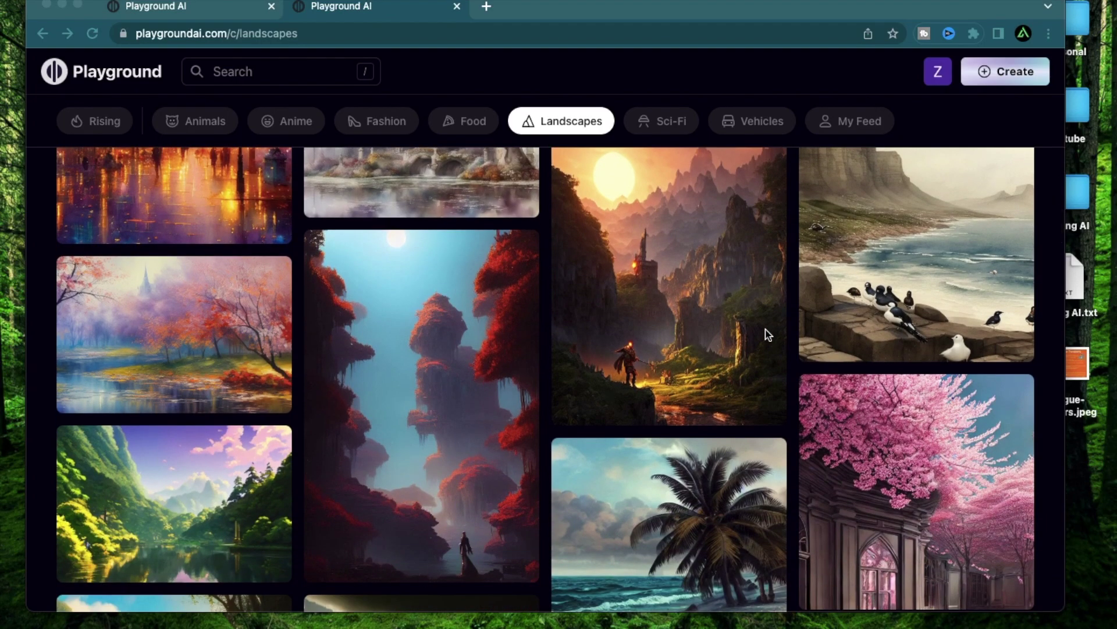
{"action": "left_click", "coordinate": [675, 302]}
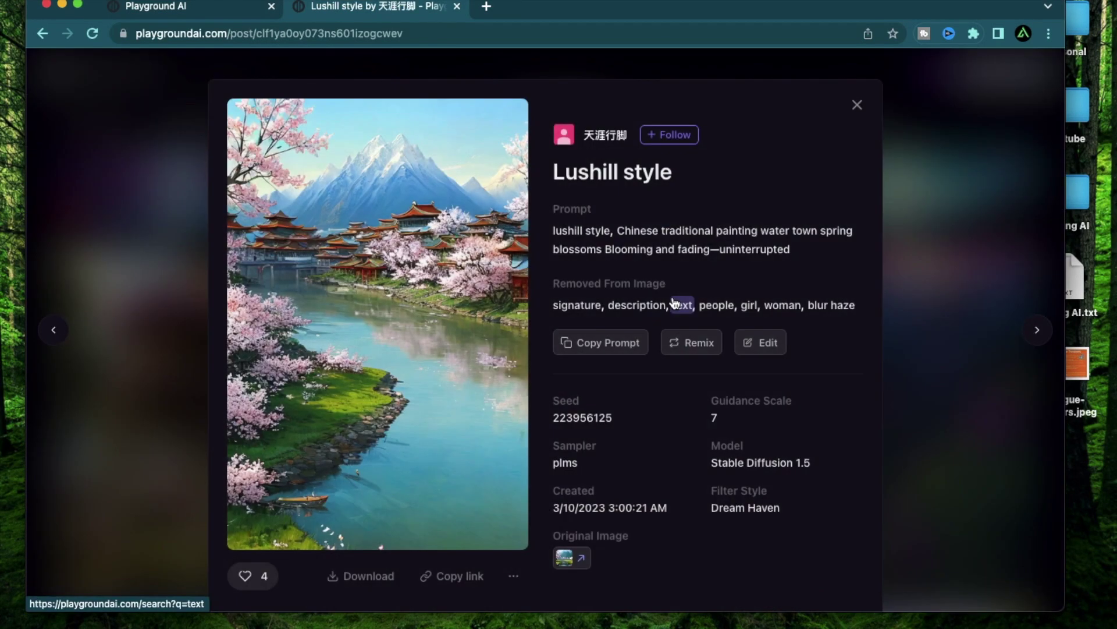
{"action": "left_click", "coordinate": [1042, 336]}
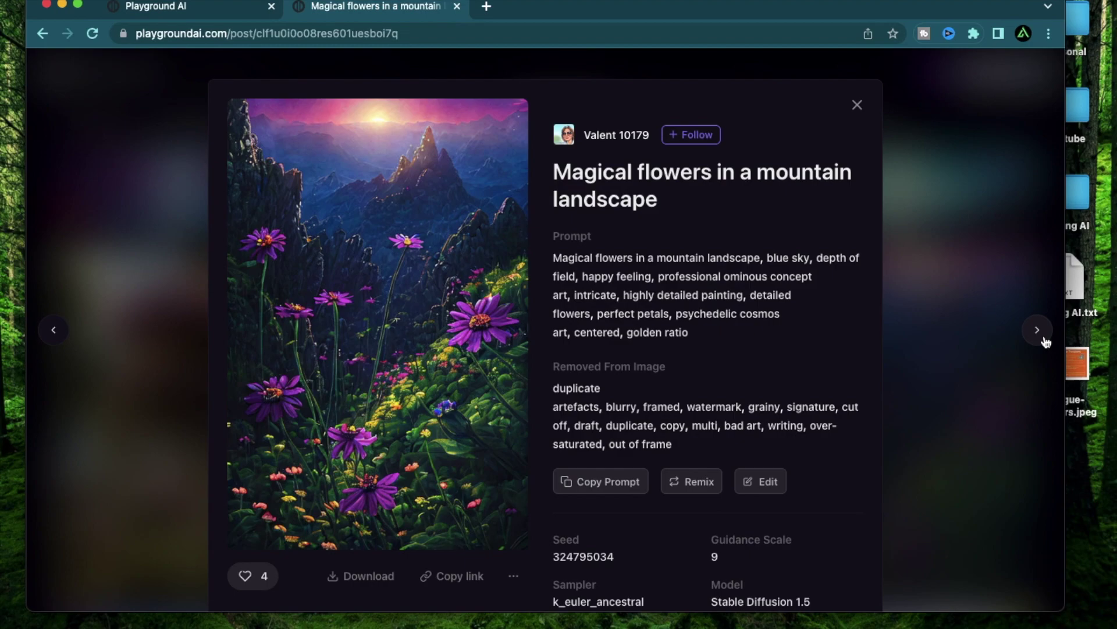
{"action": "key", "text": "Escape"}
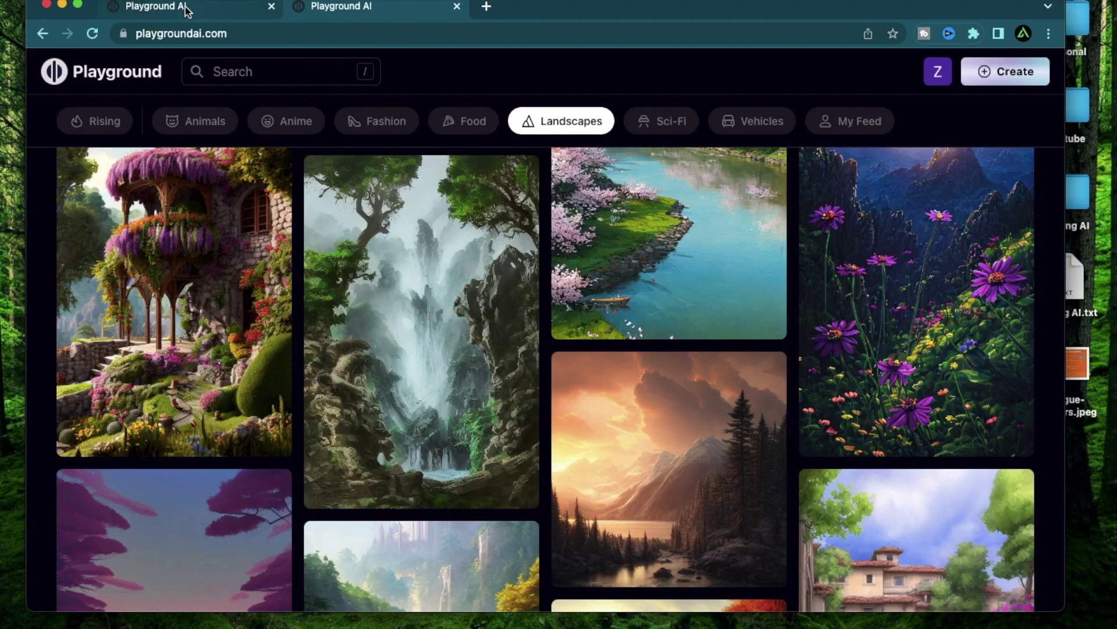
Return to the creation page, toggle Private Session, and bring up the image filter choices
{"action": "left_click", "coordinate": [182, 7]}
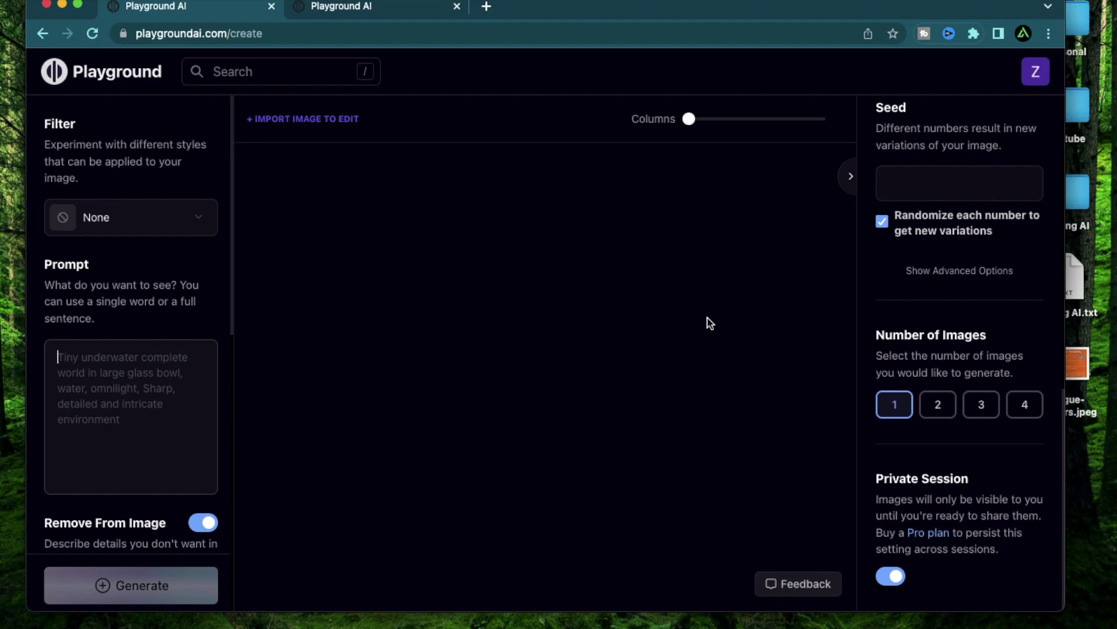
{"action": "left_click", "coordinate": [694, 146]}
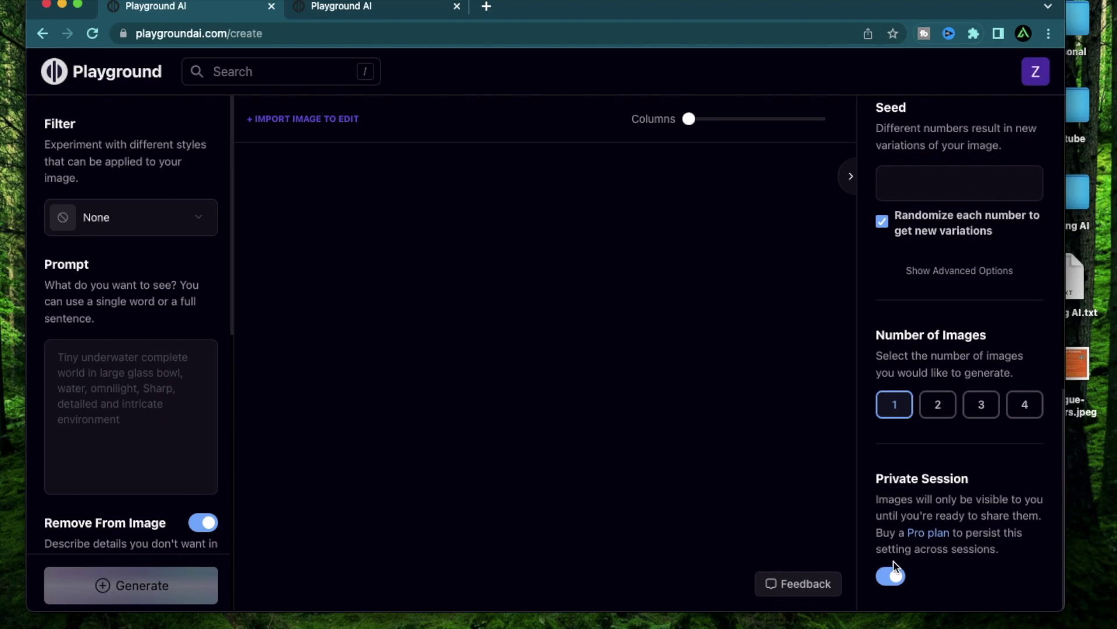
{"action": "left_click", "coordinate": [895, 576]}
{"action": "left_click", "coordinate": [361, 5]}
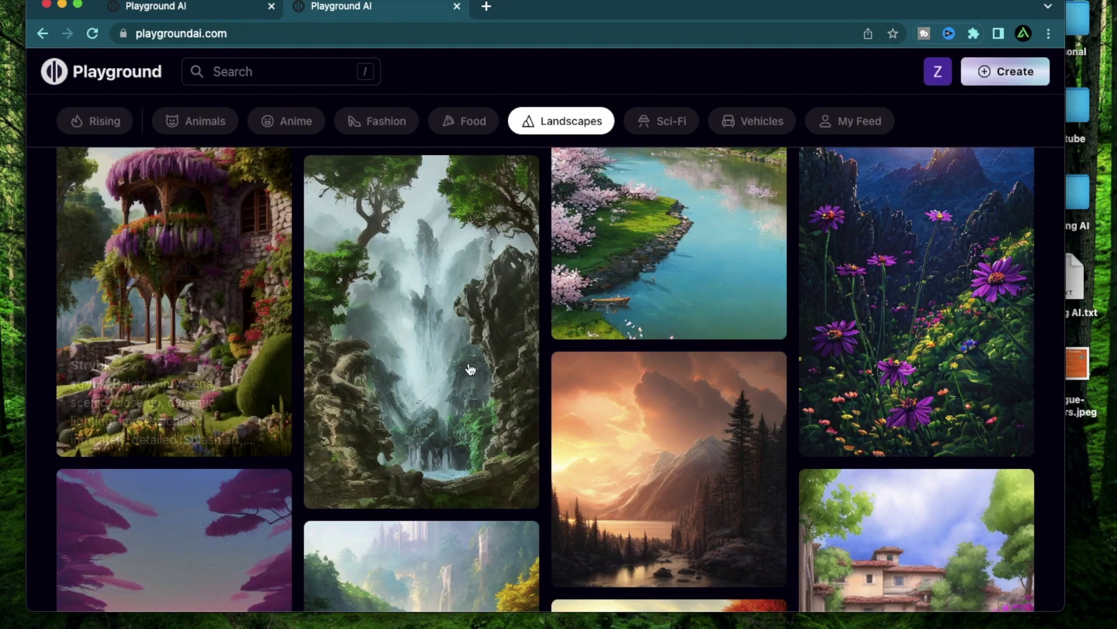
{"action": "left_click", "coordinate": [210, 6]}
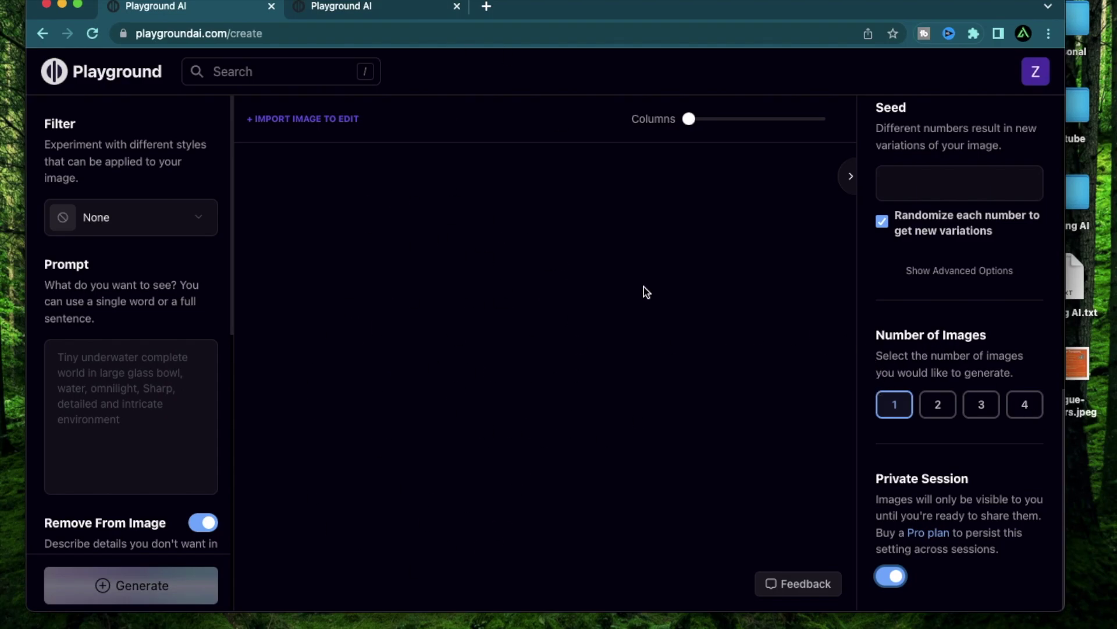
{"action": "left_click", "coordinate": [156, 222]}
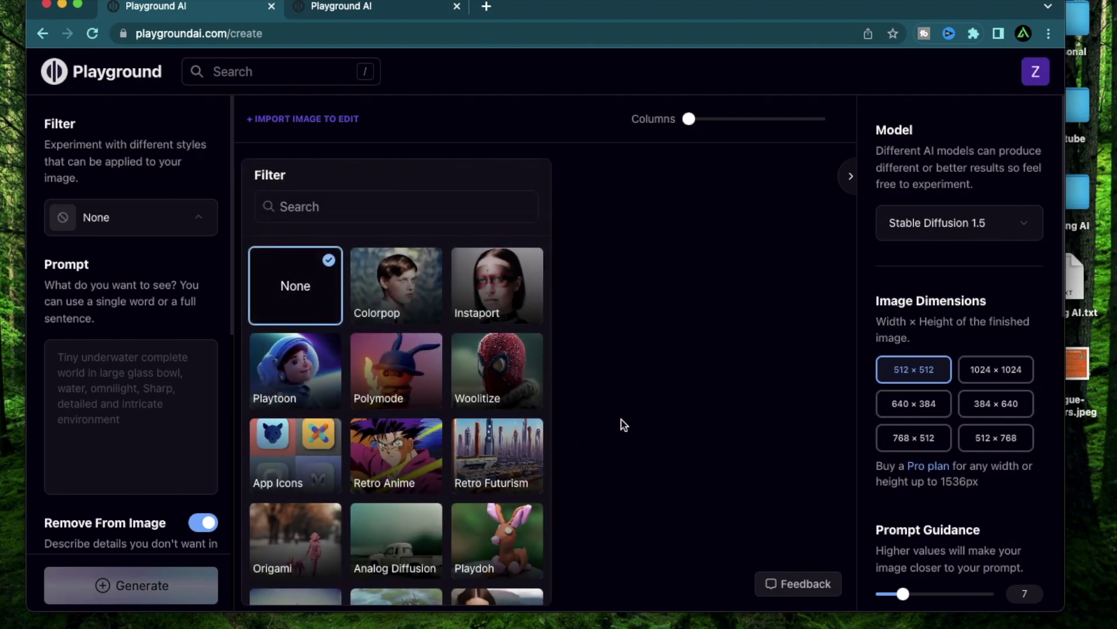
Leave the filter at None and paste the unwanted-traits list (deformed, blurry, watermark) into Remove From Image
{"action": "left_click", "coordinate": [172, 358]}
{"action": "scroll", "coordinate": [150, 268], "scroll_direction": "down", "scroll_amount": 5}
{"action": "left_click", "coordinate": [151, 267]}
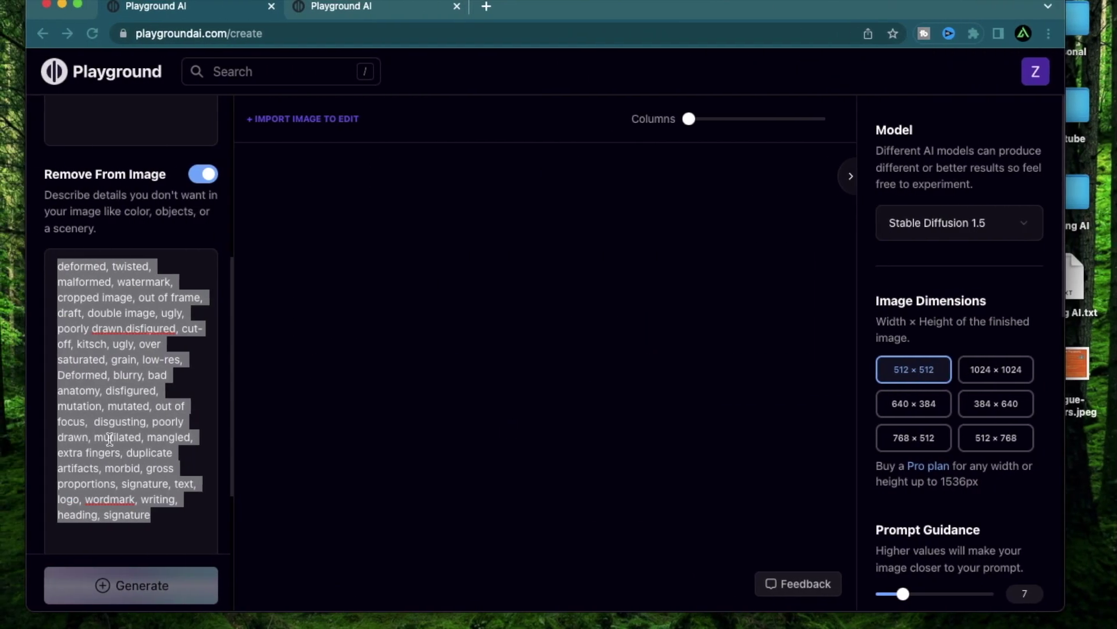
{"action": "left_click", "coordinate": [110, 438]}
{"action": "key", "text": "super+a"}
{"action": "key", "text": "shift+Tab"}
{"action": "key", "text": "shift+Tab"}
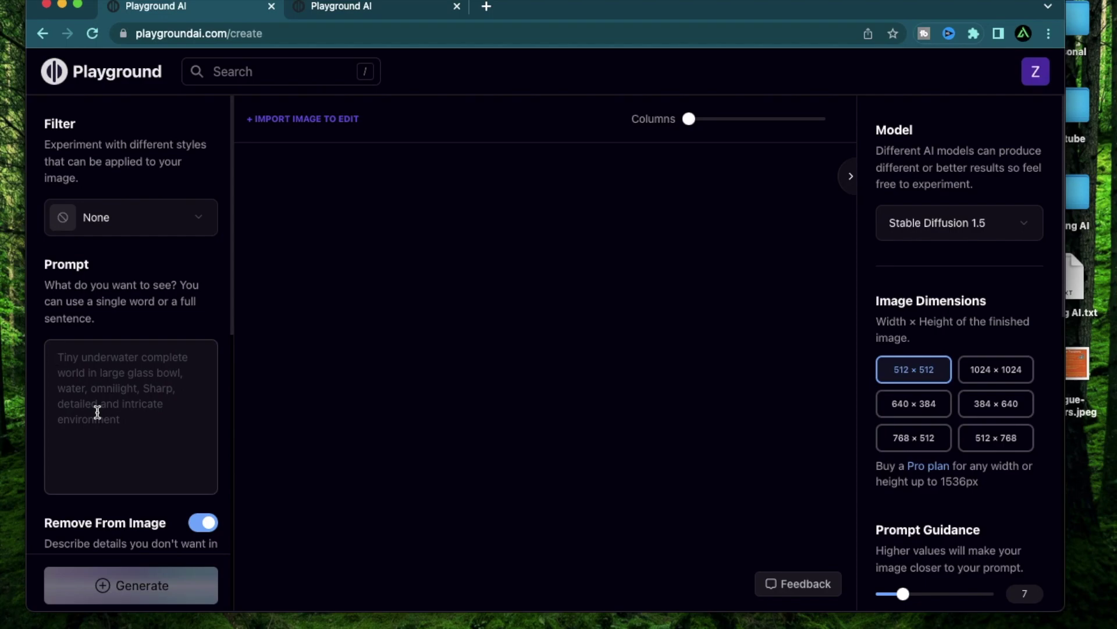
Generate an image from 'european city street' and view the yellow-and-white street enlarged
{"action": "type", "text": "european c"}
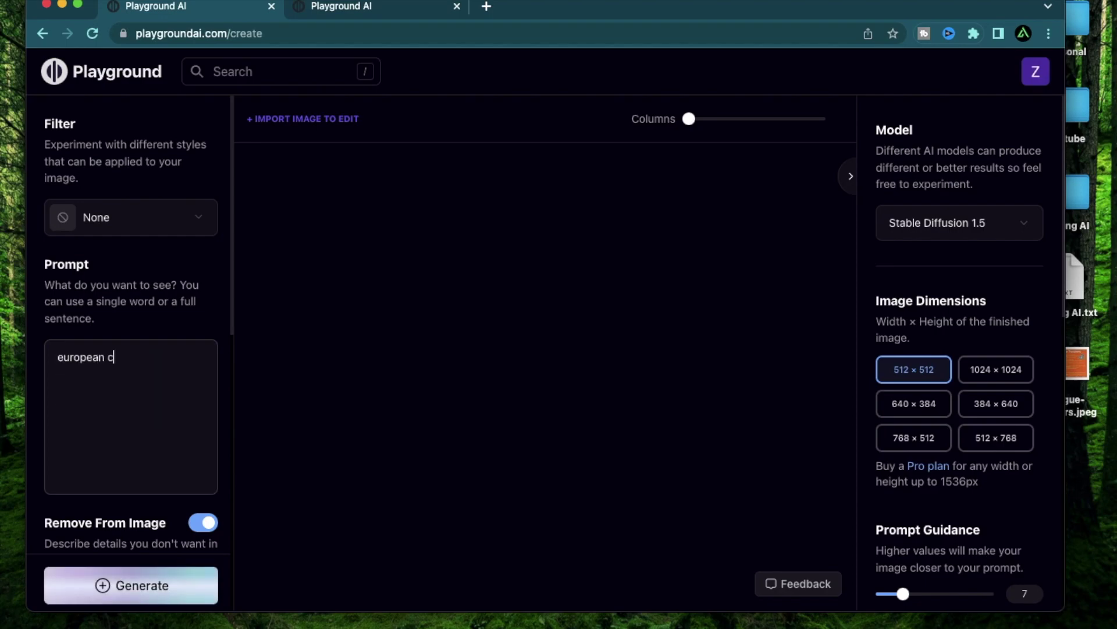
{"action": "type", "text": "ity st"}
{"action": "type", "text": "reet"}
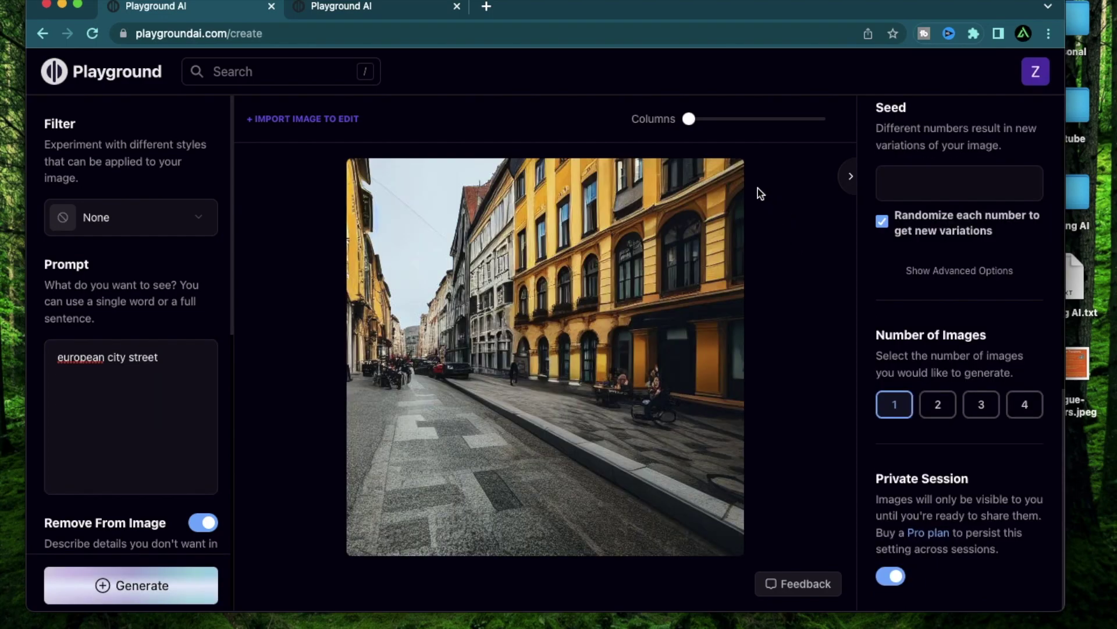
{"action": "left_click", "coordinate": [720, 185]}
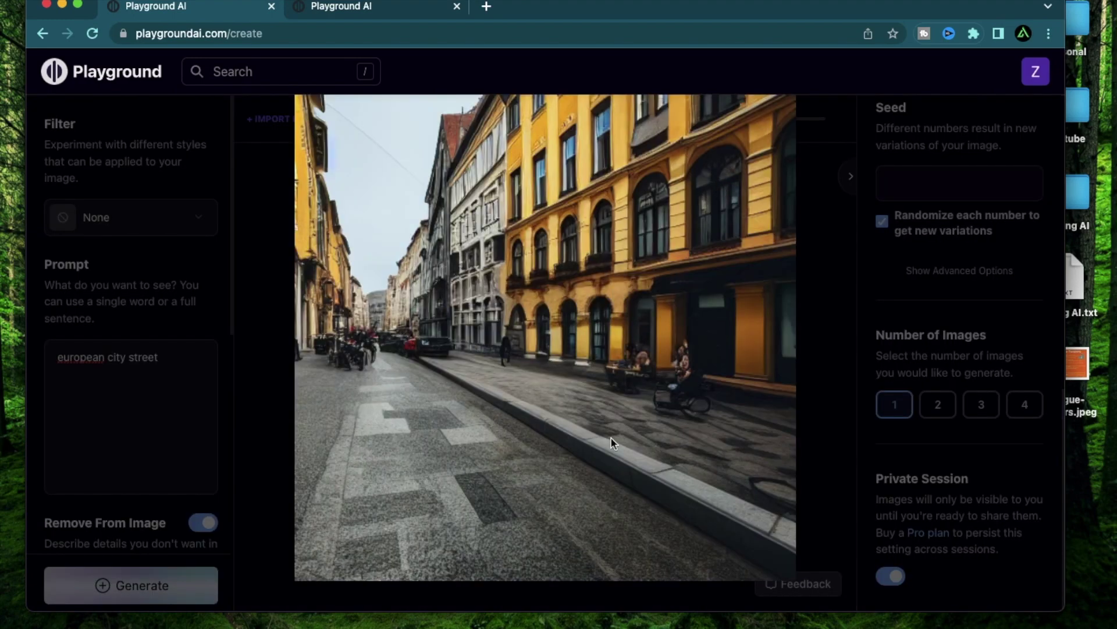
Append 'with vibrant production' to the prompt, generate, and preview the sunny colourful street
{"action": "left_click", "coordinate": [173, 375]}
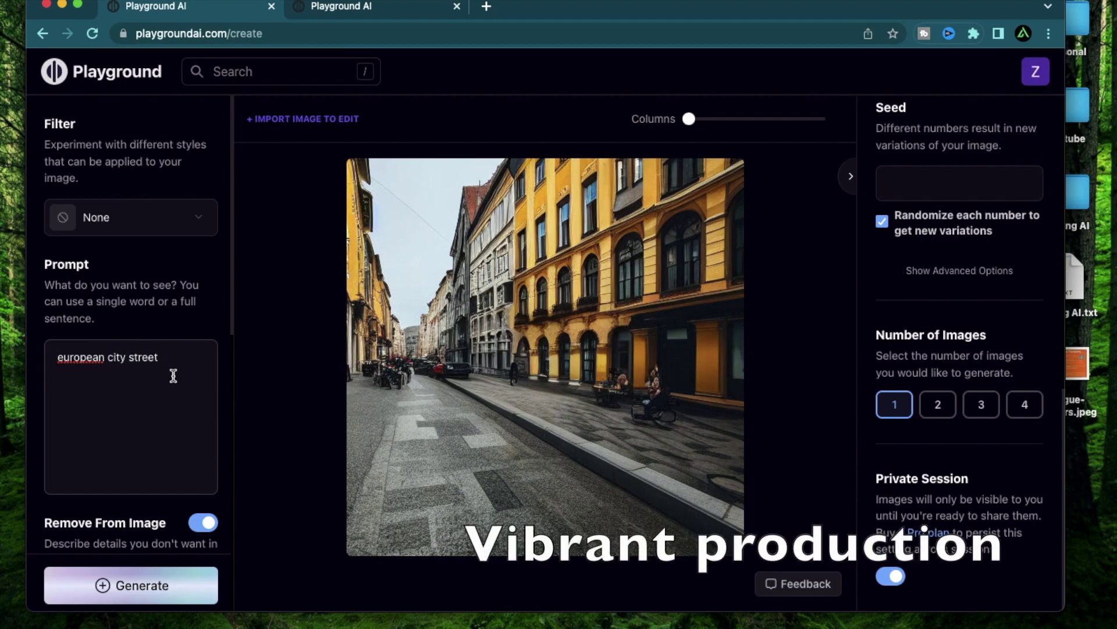
{"action": "type", "text": "with vib"}
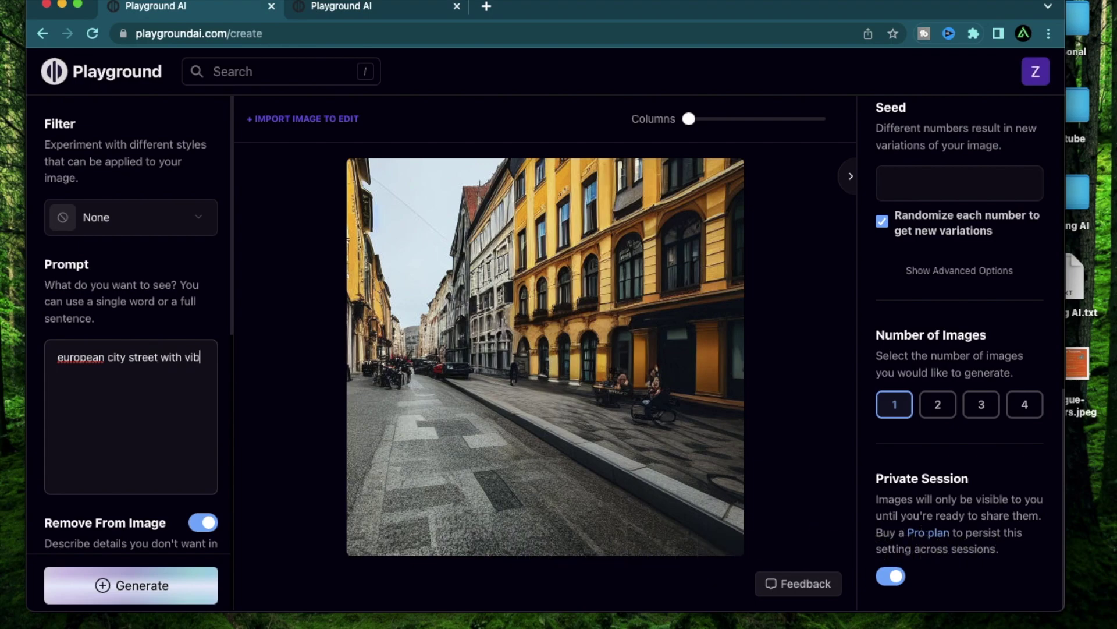
{"action": "type", "text": "rant production"}
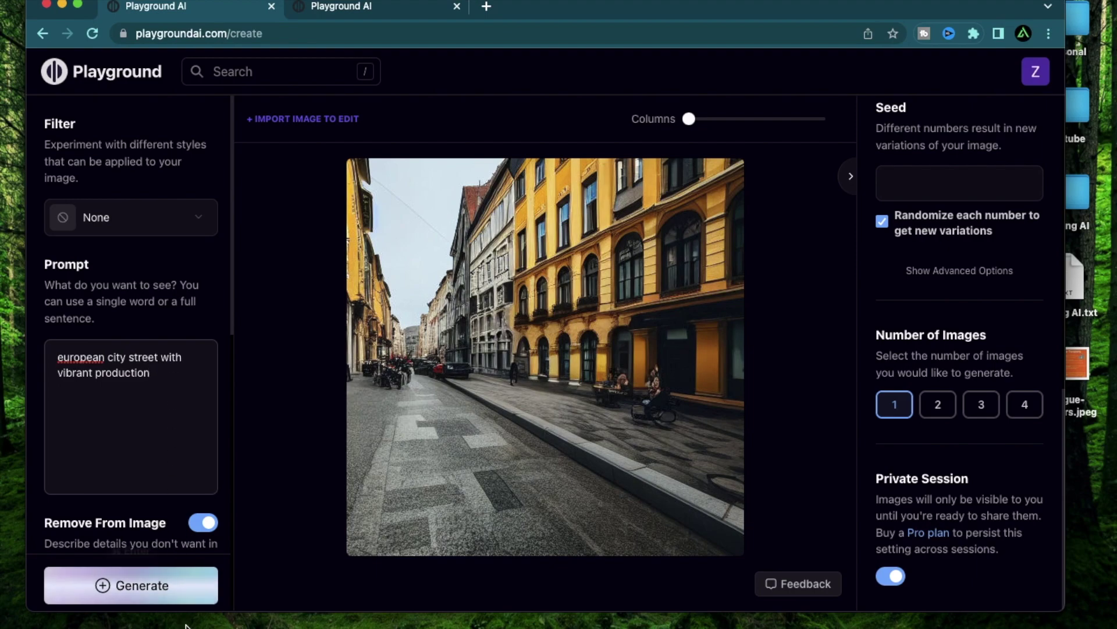
{"action": "left_click", "coordinate": [182, 595]}
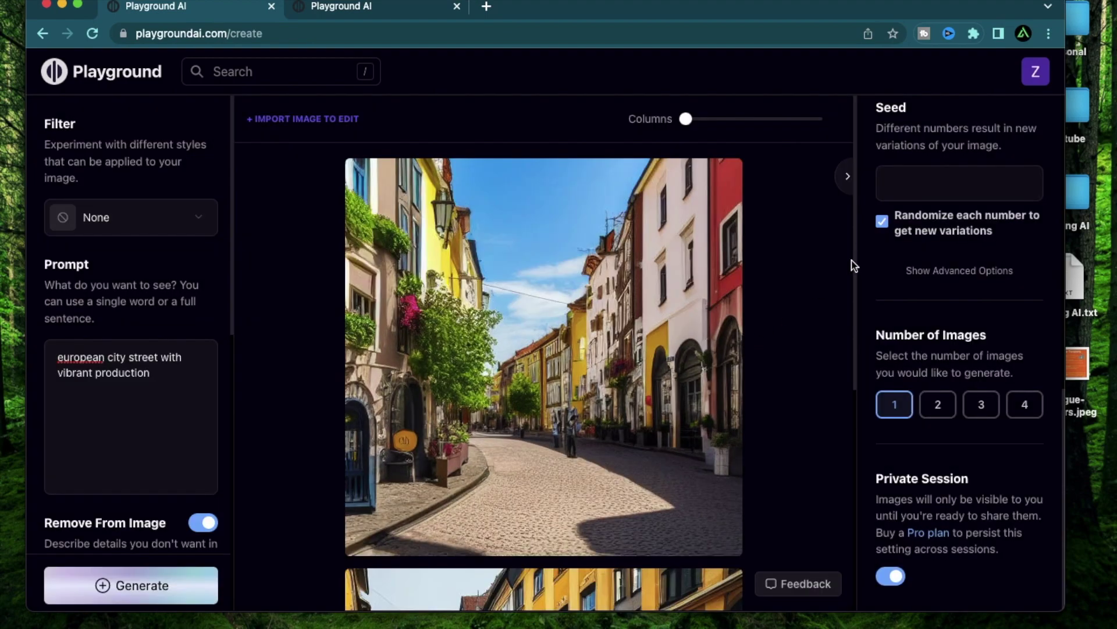
{"action": "left_click", "coordinate": [727, 185]}
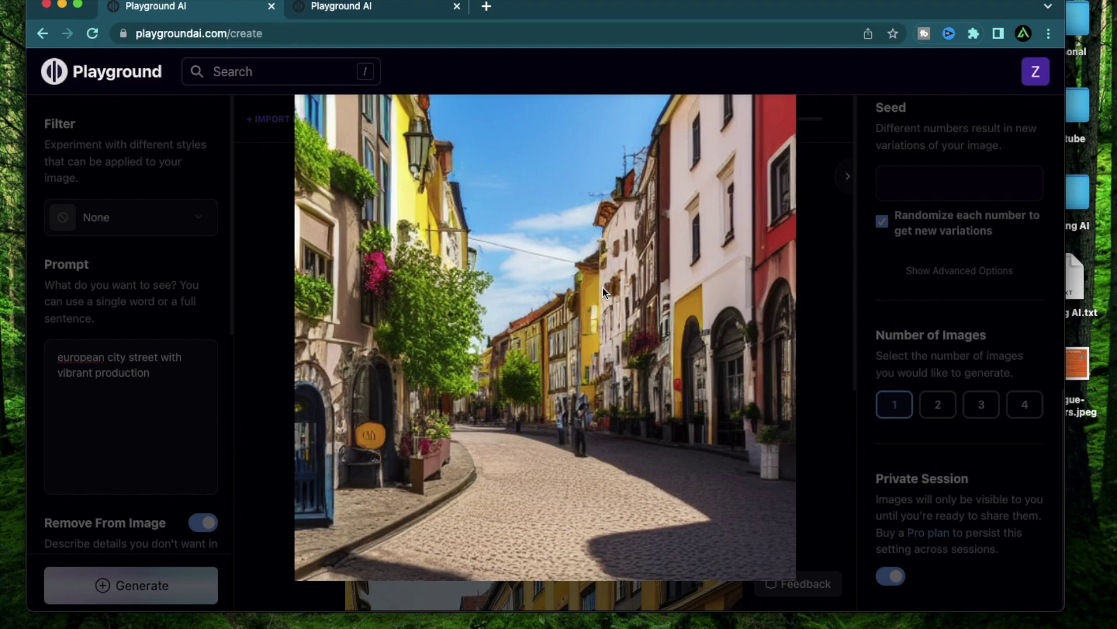
{"action": "left_click", "coordinate": [853, 206]}
Upscale the sunny cobbled-street image 4x and download it as a PNG
{"action": "left_click", "coordinate": [669, 183]}
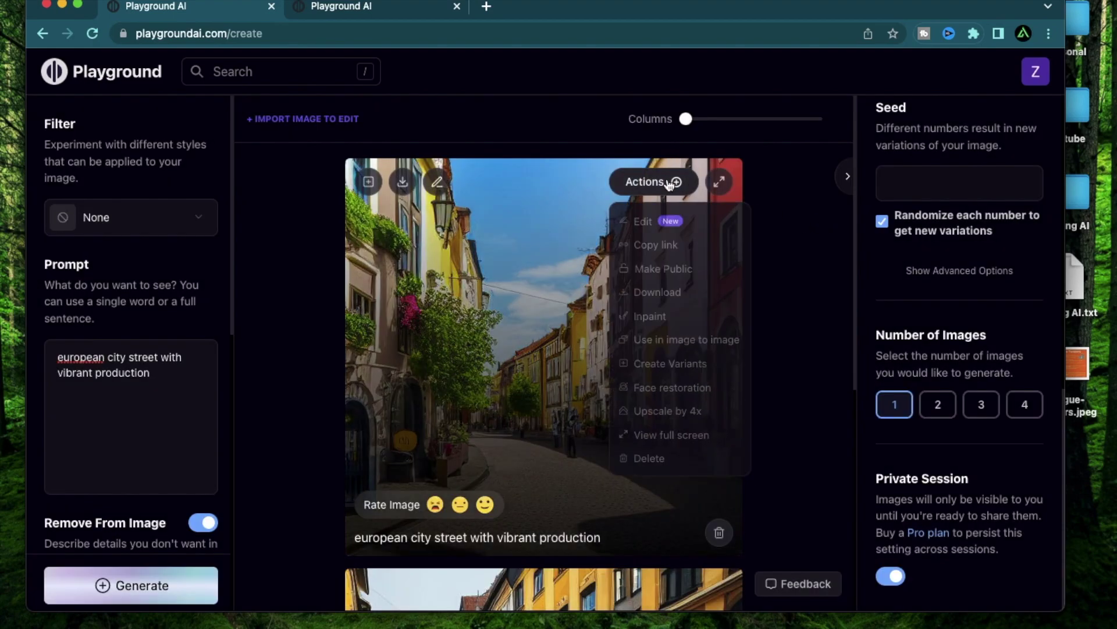
{"action": "left_click", "coordinate": [675, 412]}
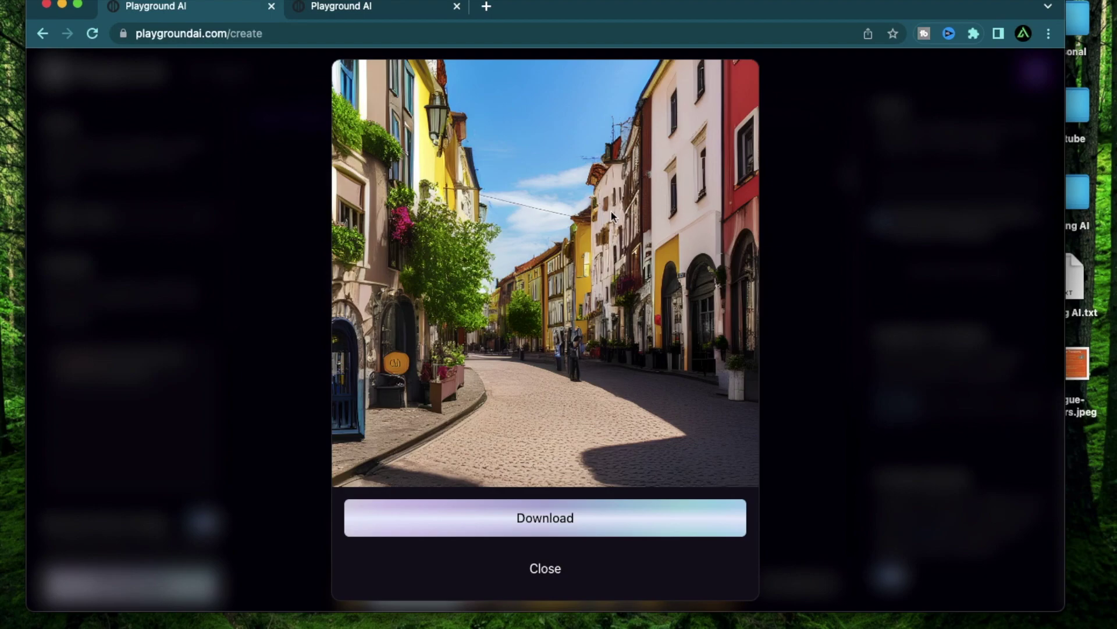
{"action": "left_click", "coordinate": [566, 527]}
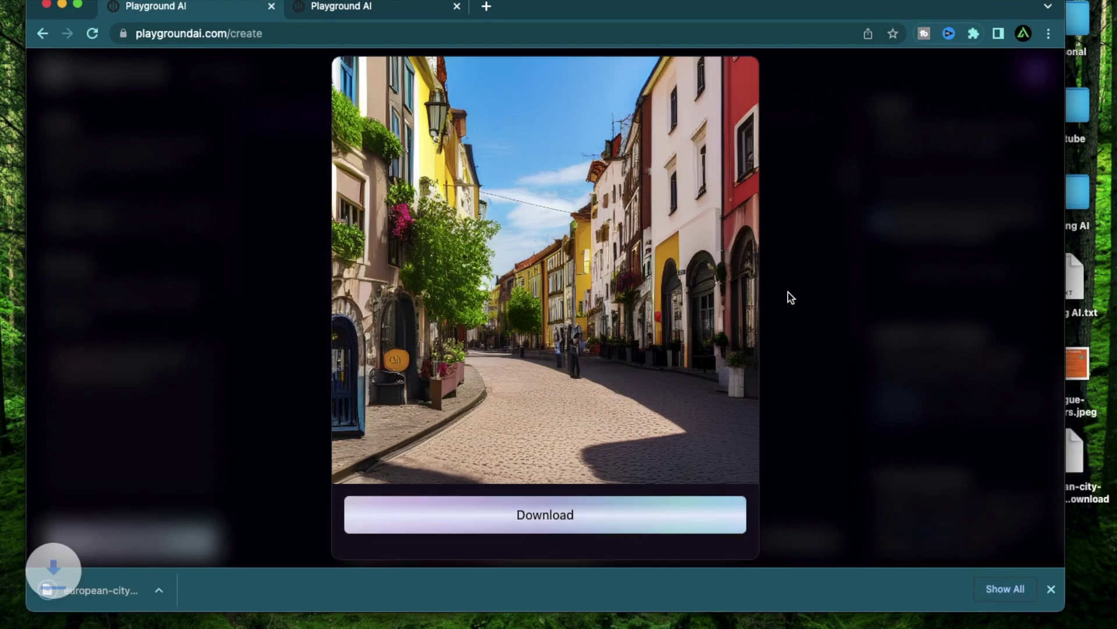
{"action": "left_click", "coordinate": [788, 294]}
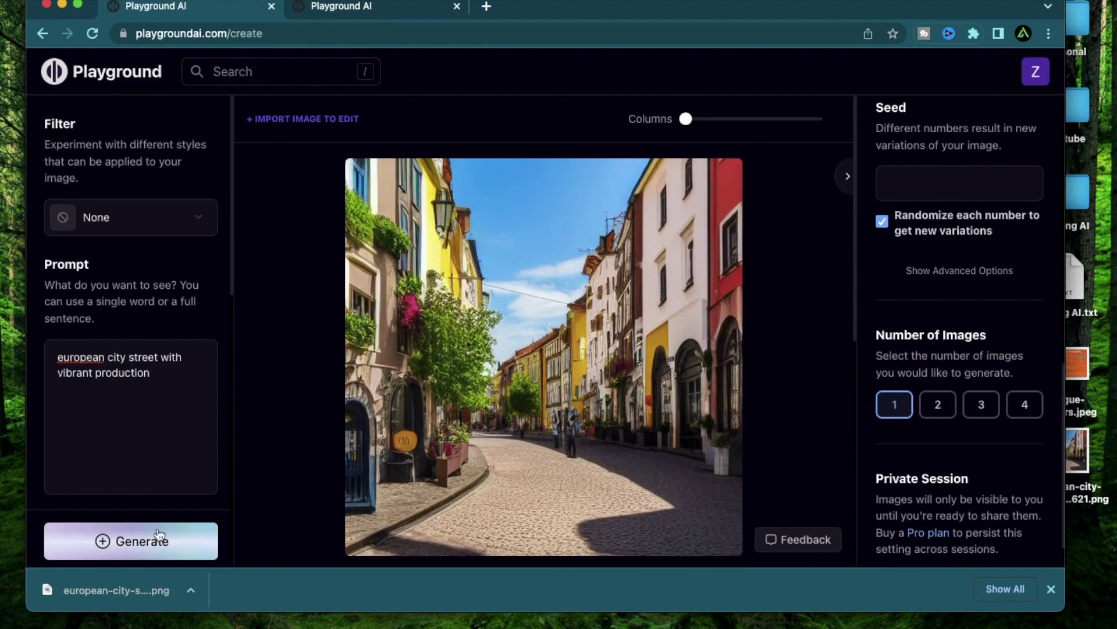
Generate another vibrant street image and preview the church-spire result enlarged
{"action": "left_click", "coordinate": [147, 547]}
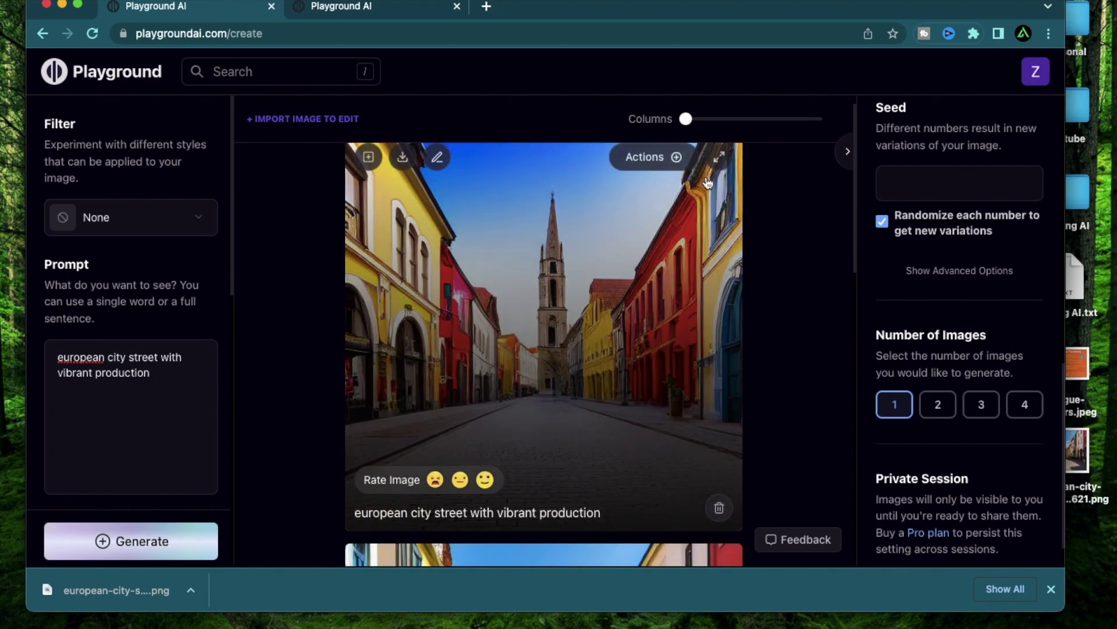
{"action": "left_click", "coordinate": [723, 166]}
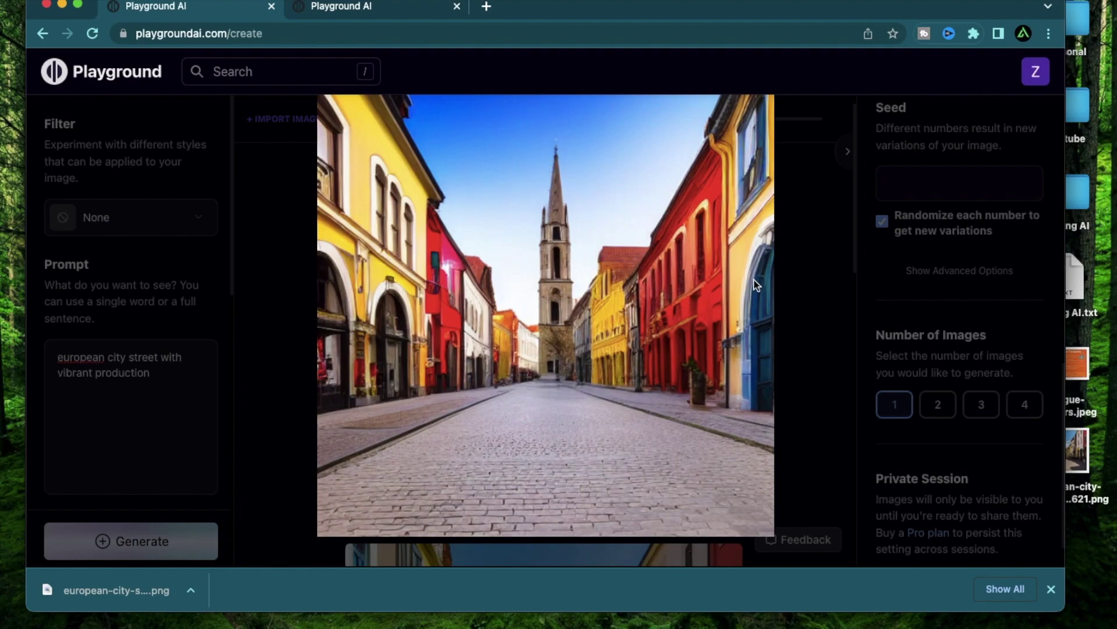
{"action": "key", "text": "Escape"}
Remove 'with vibrant production' and generate from 'european city street' alone
{"action": "left_click_drag", "start_coordinate": [158, 355], "coordinate": [182, 374]}
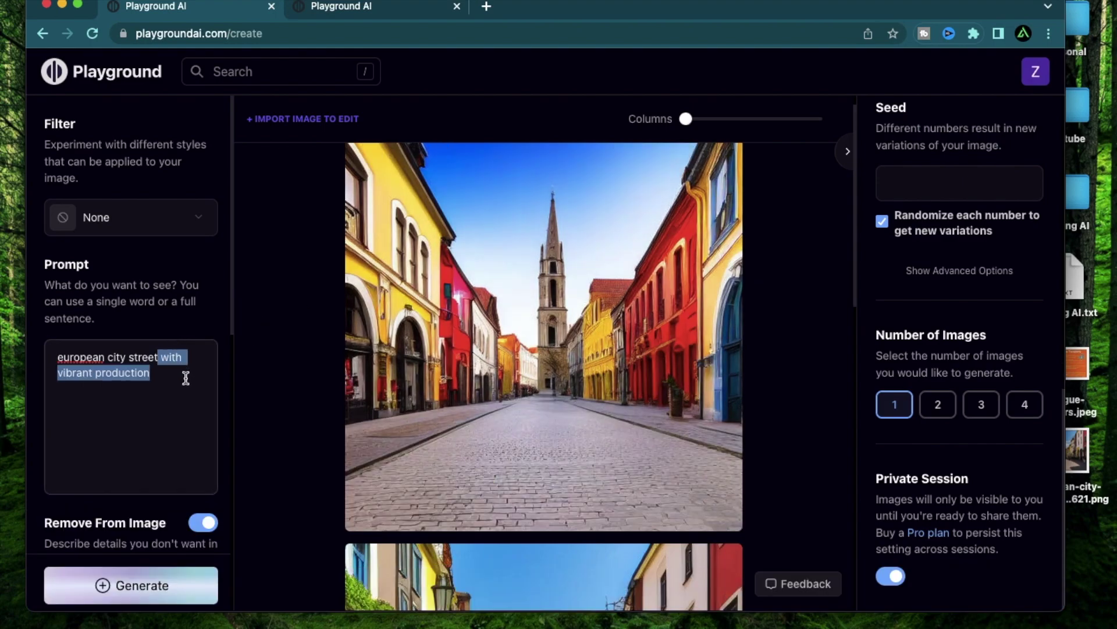
{"action": "key", "text": "BackSpace"}
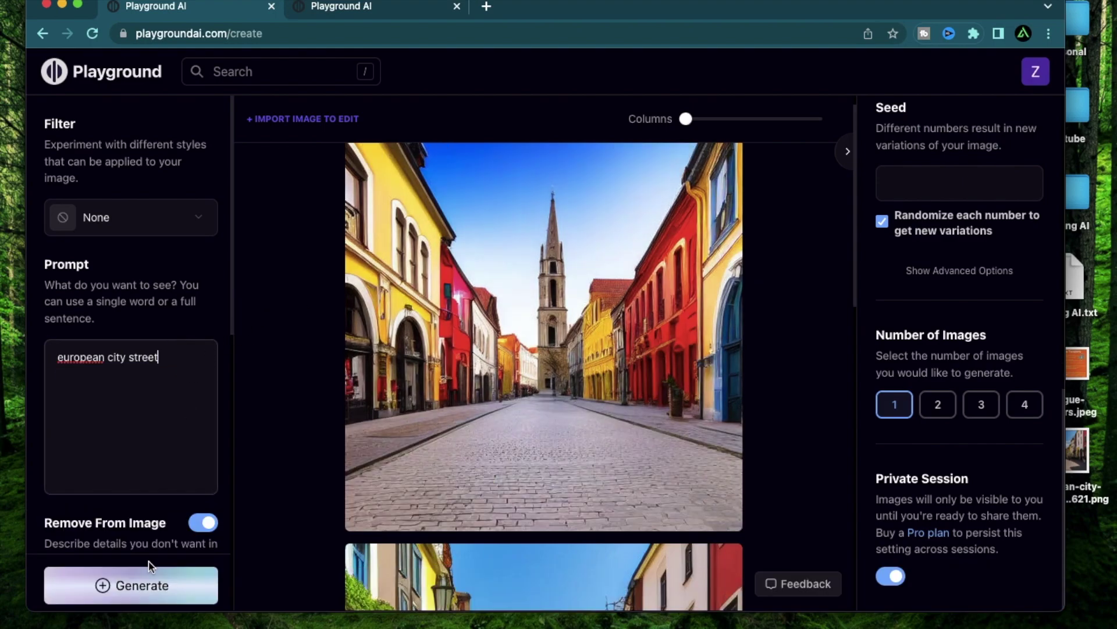
{"action": "left_click", "coordinate": [142, 582]}
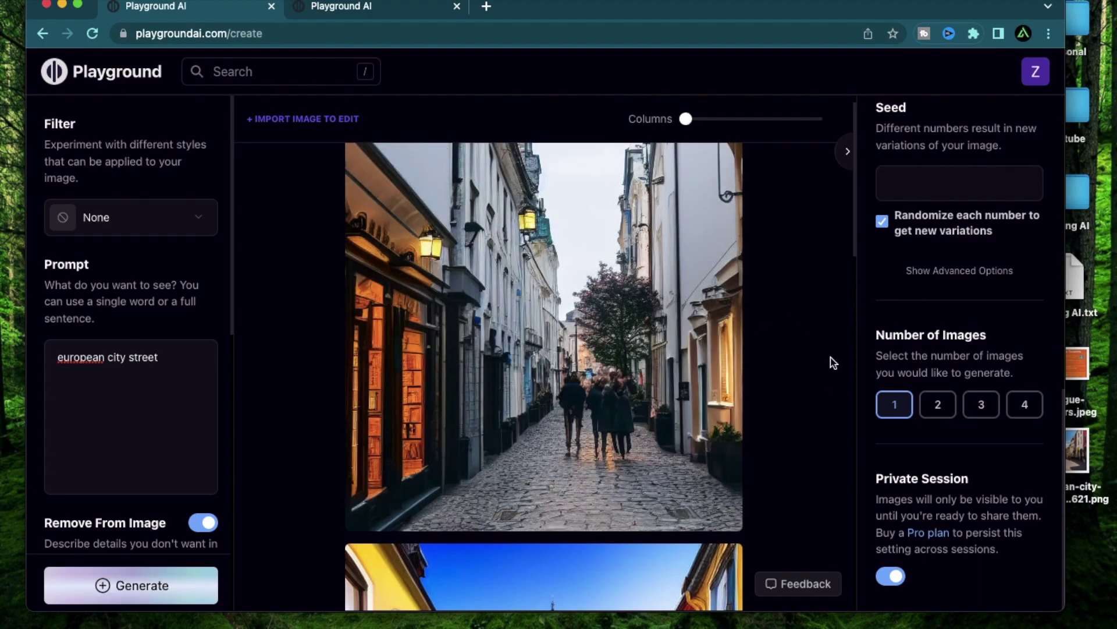
Add 'shimmering with colors' to the prompt, generate, and preview the result enlarged
{"action": "left_click", "coordinate": [173, 360]}
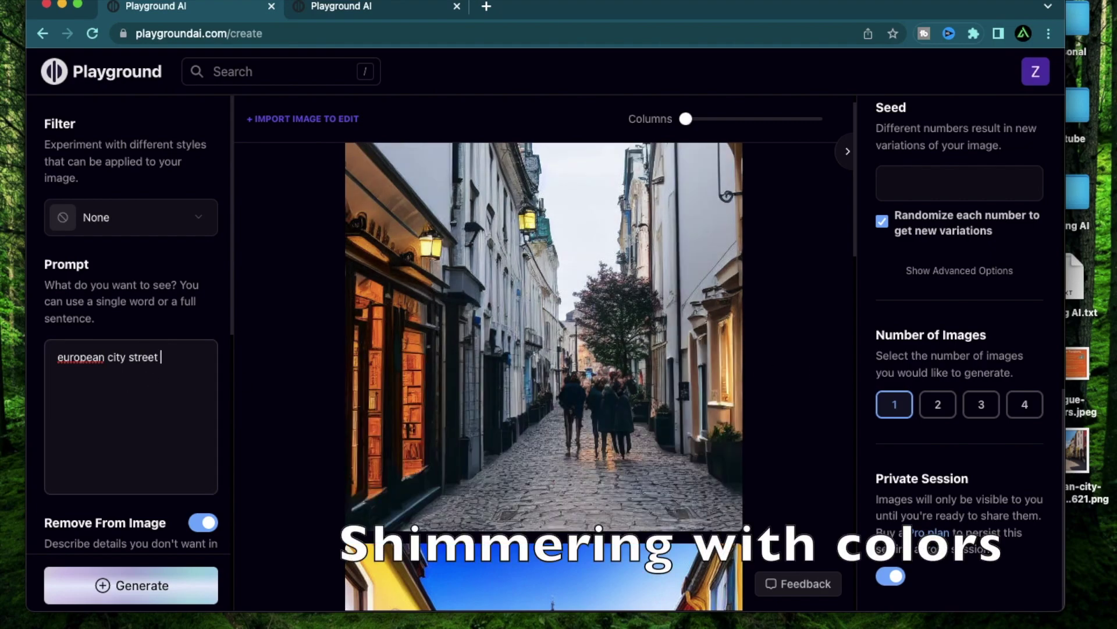
{"action": "type", "text": "shimmering with colors"}
{"action": "left_click", "coordinate": [185, 596]}
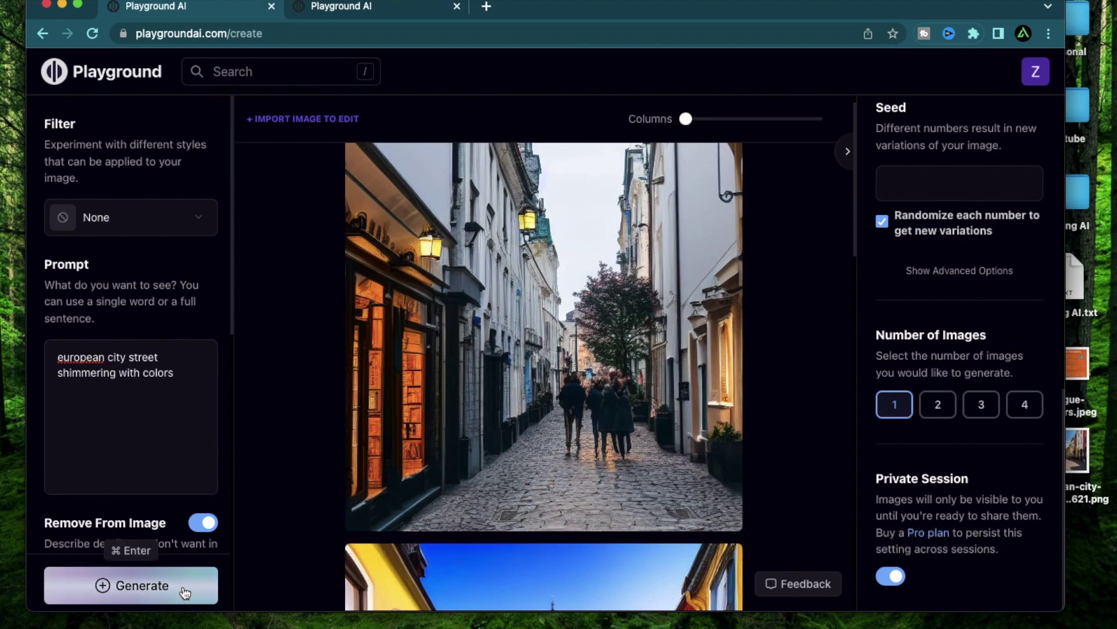
{"action": "left_click", "coordinate": [723, 192]}
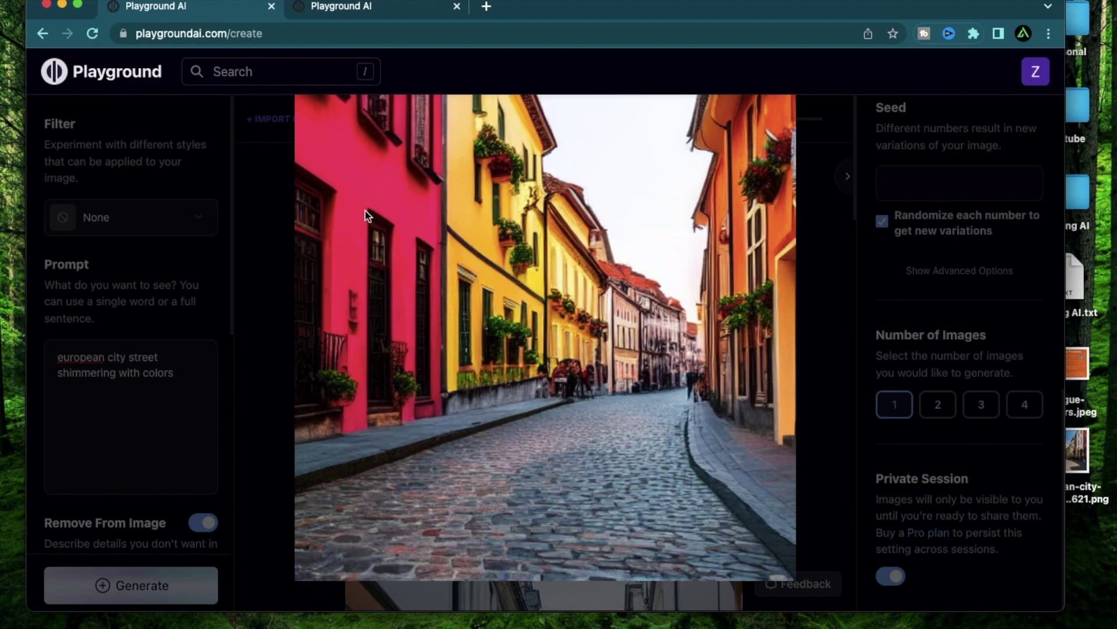
{"action": "left_click", "coordinate": [602, 341]}
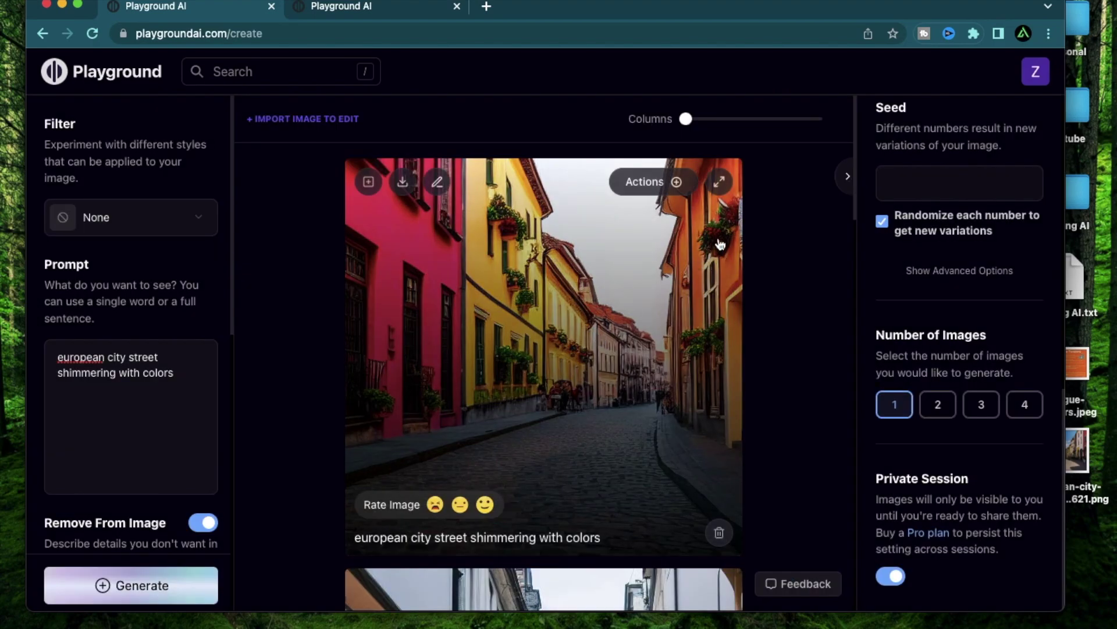
Download the pink-and-yellow street image and return to the create page
{"action": "left_click", "coordinate": [645, 181]}
{"action": "left_click", "coordinate": [675, 445]}
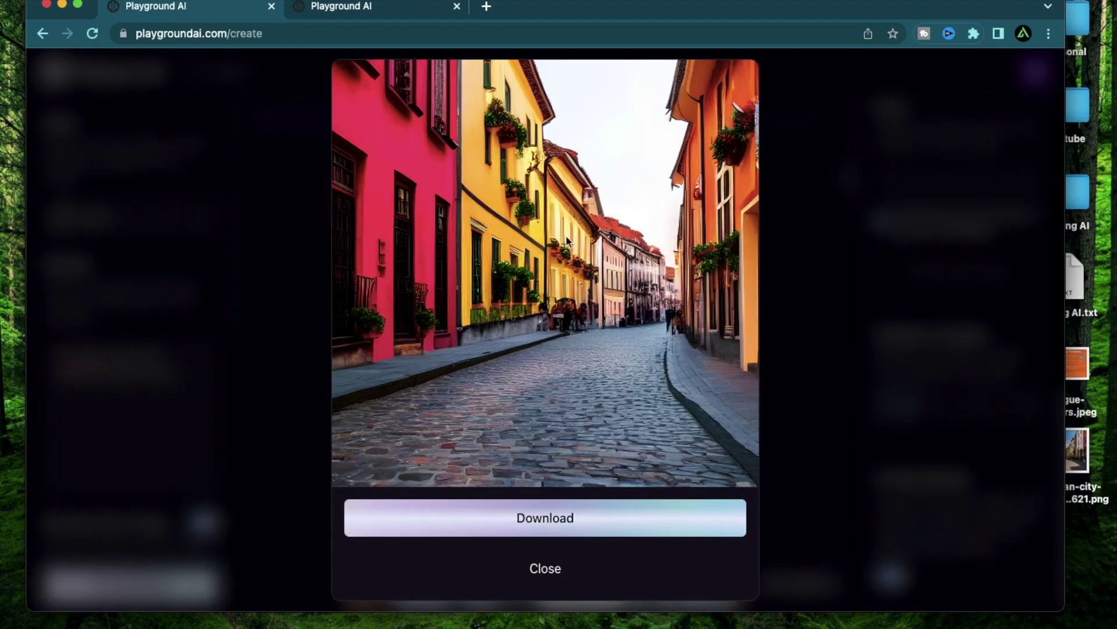
{"action": "left_click", "coordinate": [643, 527]}
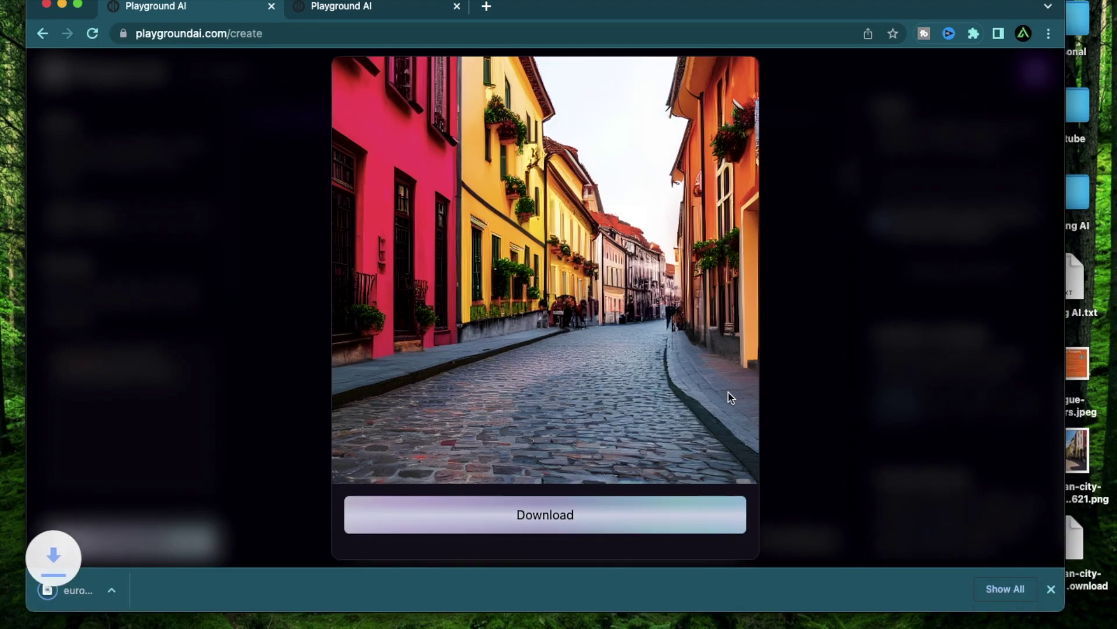
{"action": "left_click", "coordinate": [813, 269]}
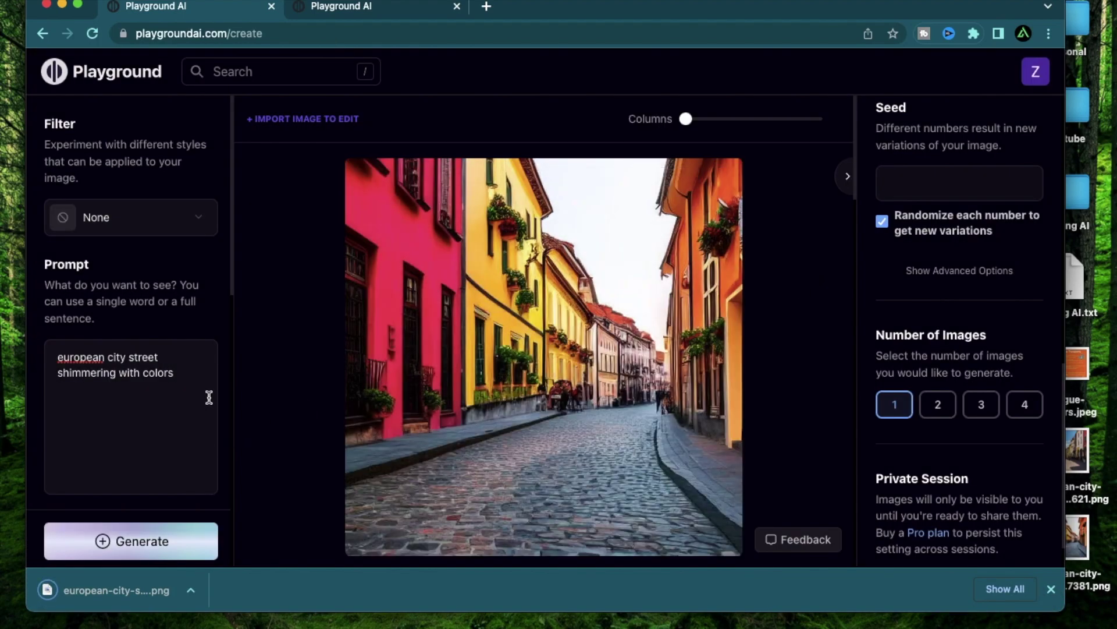
{"action": "scroll", "coordinate": [210, 394], "scroll_direction": "down", "scroll_amount": 1}
Insert 'yellow' before 'colors', generate, and preview the golden-tree street image
{"action": "left_click", "coordinate": [144, 375]}
{"action": "type", "text": "yellow"}
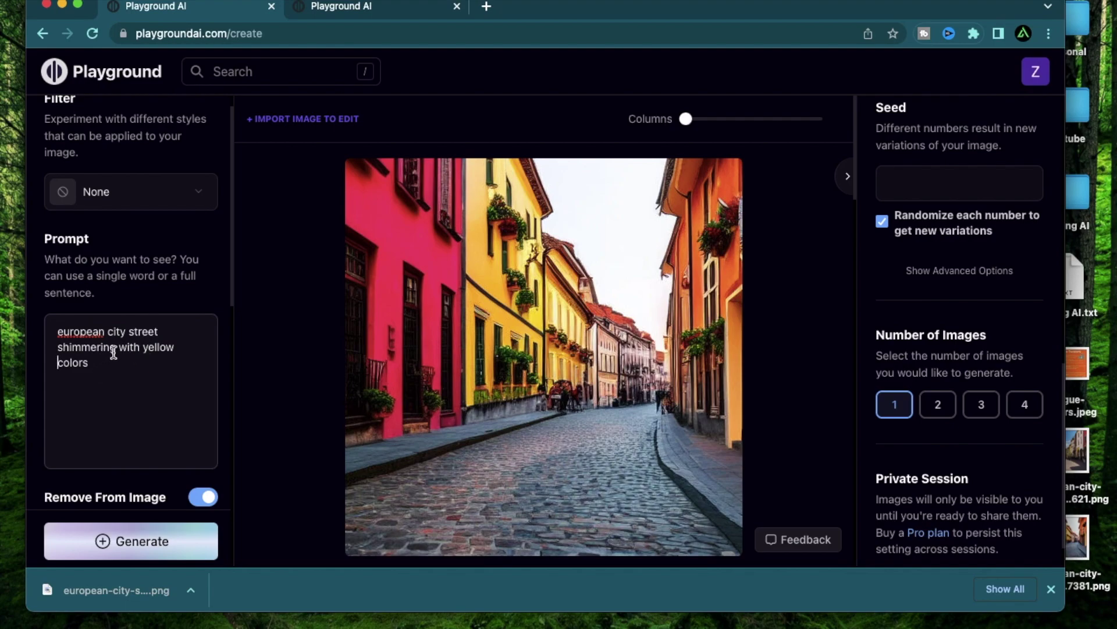
{"action": "left_click", "coordinate": [1050, 591]}
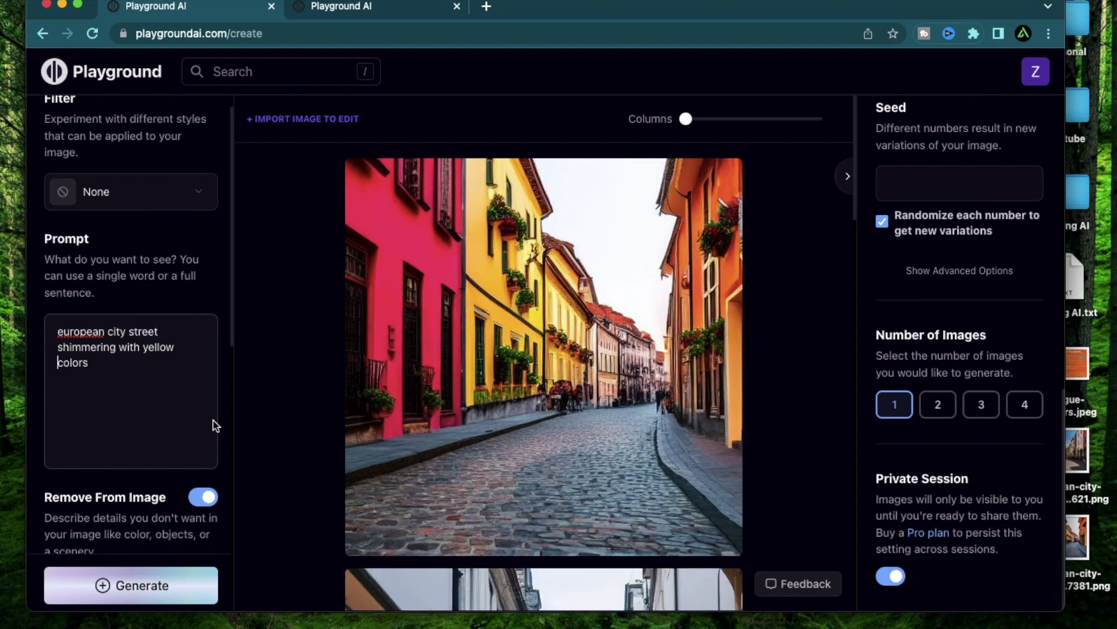
{"action": "left_click", "coordinate": [142, 591]}
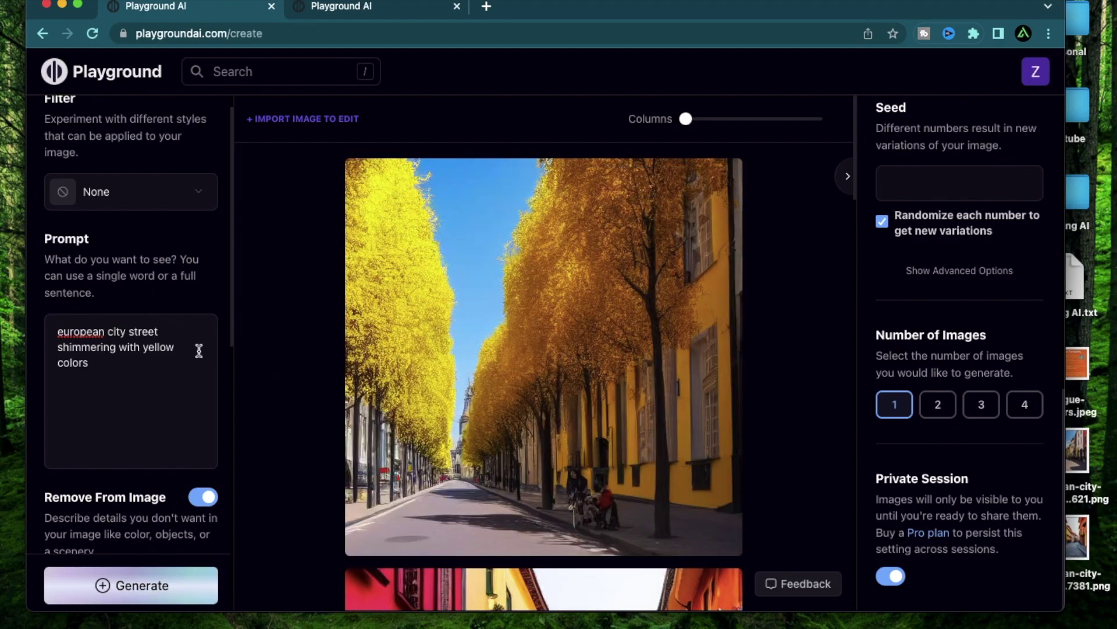
{"action": "mouse_move", "coordinate": [650, 389]}
{"action": "left_click", "coordinate": [719, 182]}
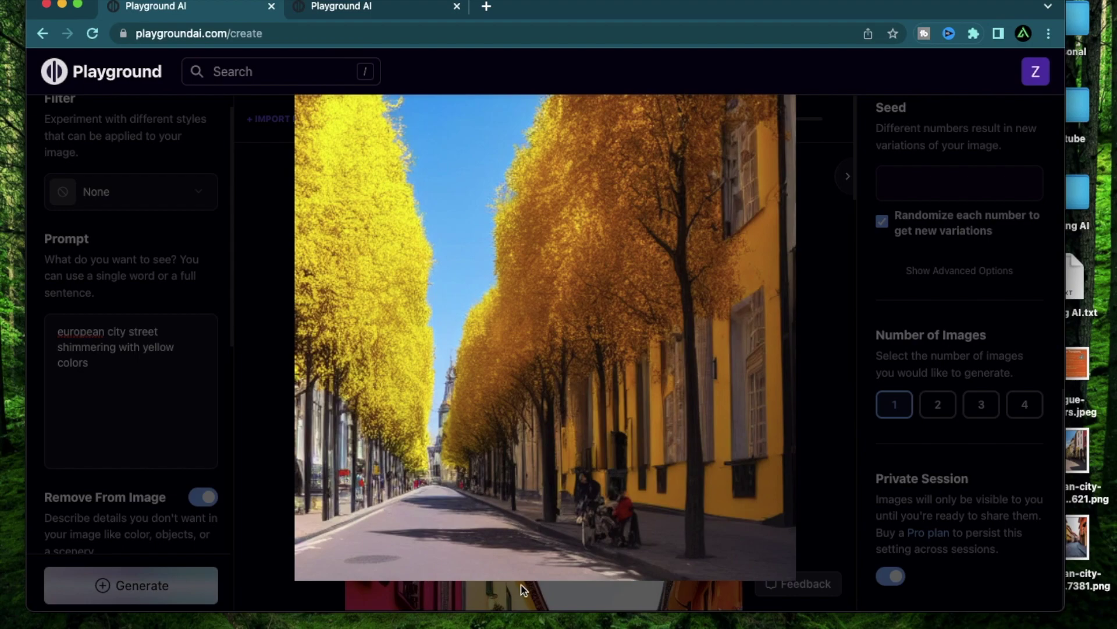
{"action": "left_click", "coordinate": [645, 372]}
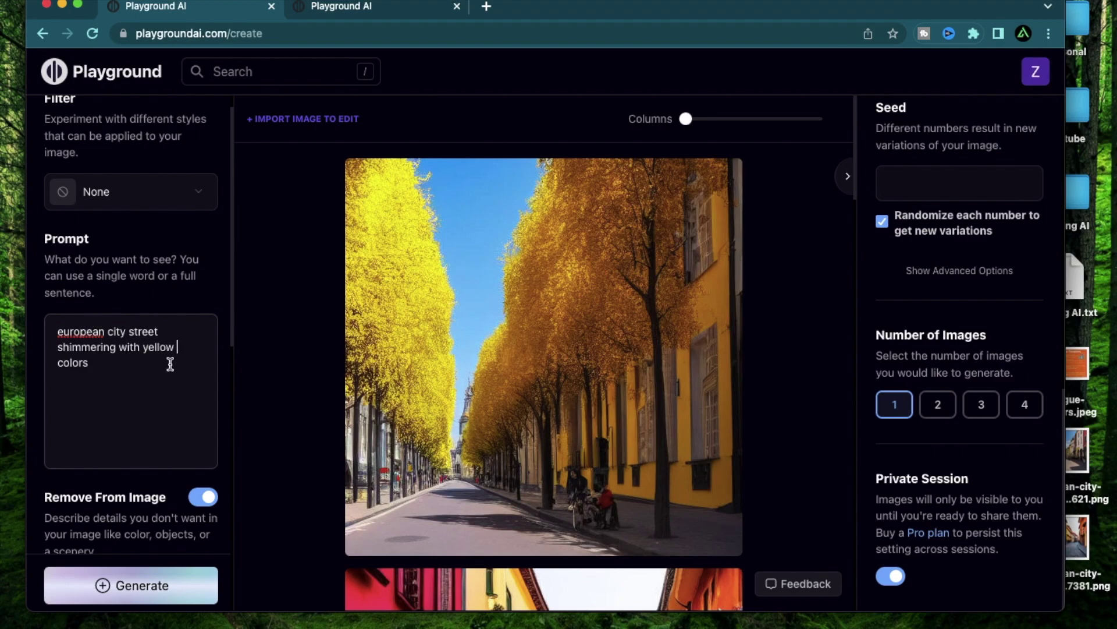
{"action": "left_click_drag", "start_coordinate": [89, 367], "coordinate": [60, 347]}
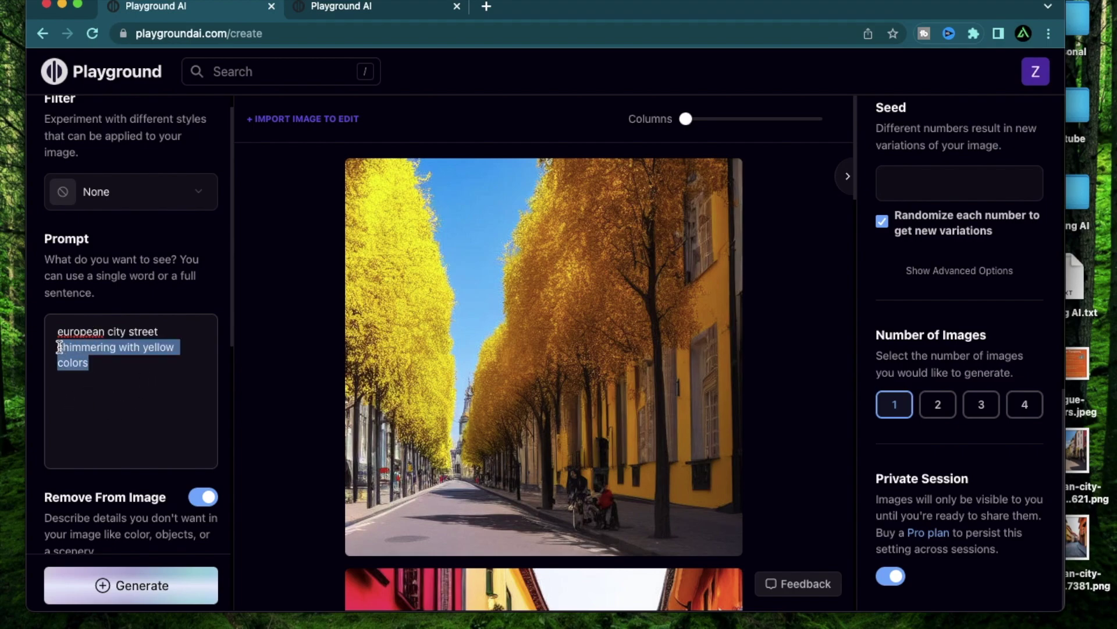
Replace 'shimmering with yellow colors' with 'acrylic palette knife', generate, and view the moonlit painting enlarged
{"action": "key", "text": "BackSpace"}
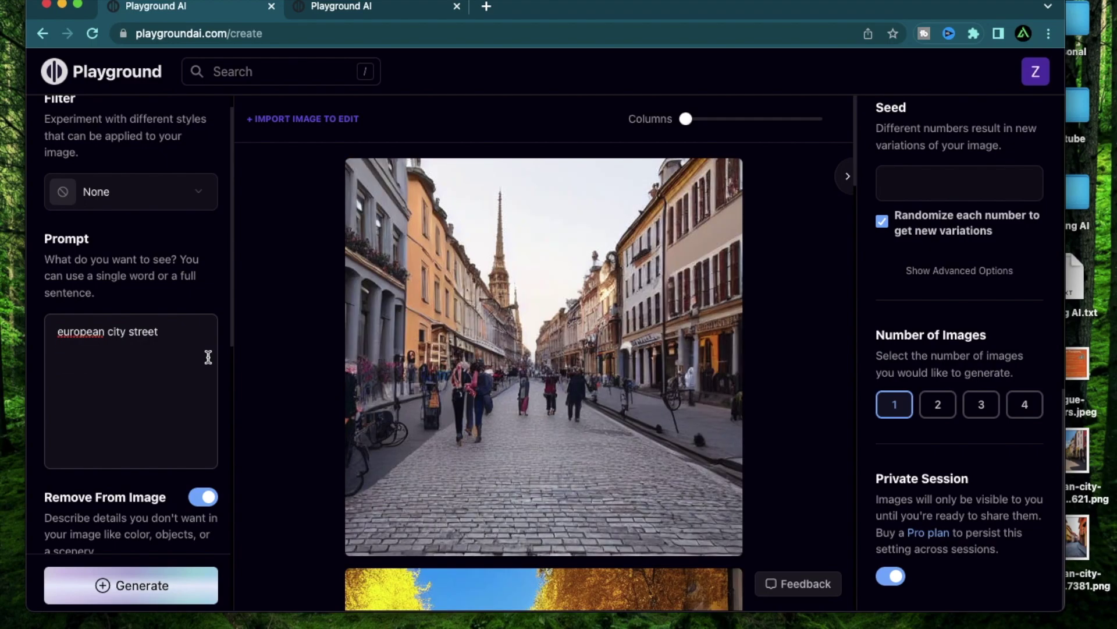
{"action": "key", "text": "BackSpace"}
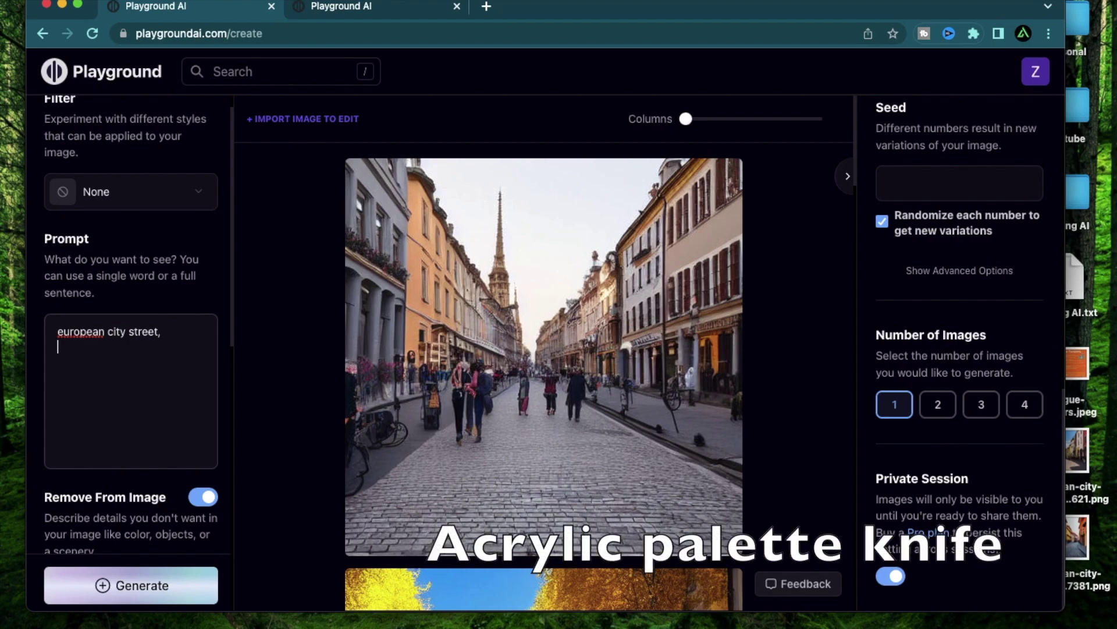
{"action": "key", "text": "Return"}
{"action": "type", "text": "acrylic palette knife"}
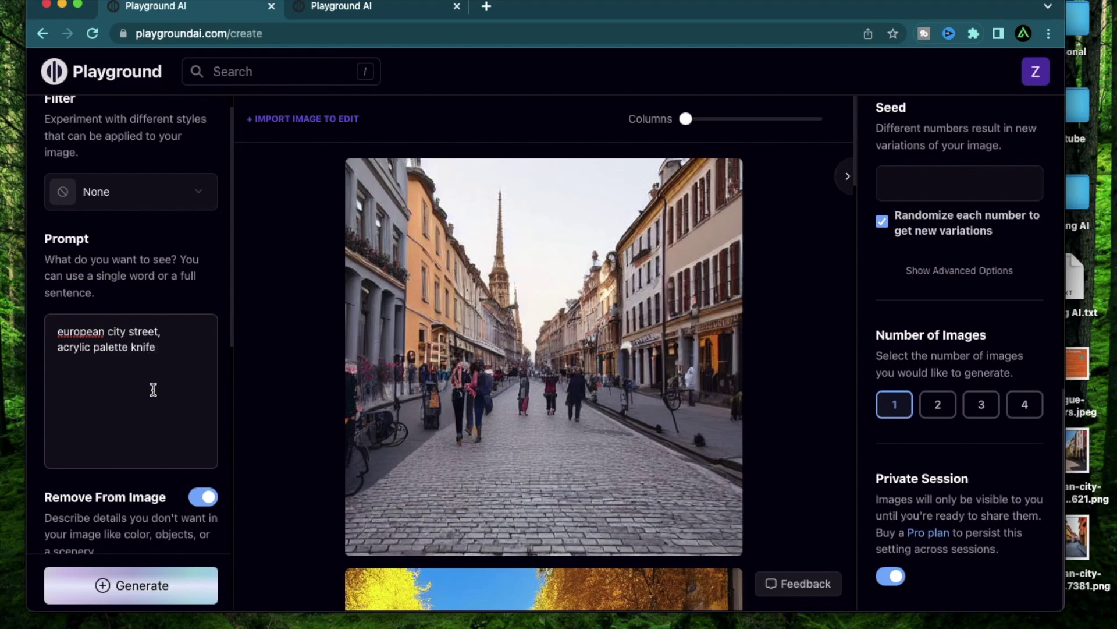
{"action": "left_click_drag", "start_coordinate": [130, 346], "coordinate": [164, 347]}
{"action": "left_click", "coordinate": [199, 351]}
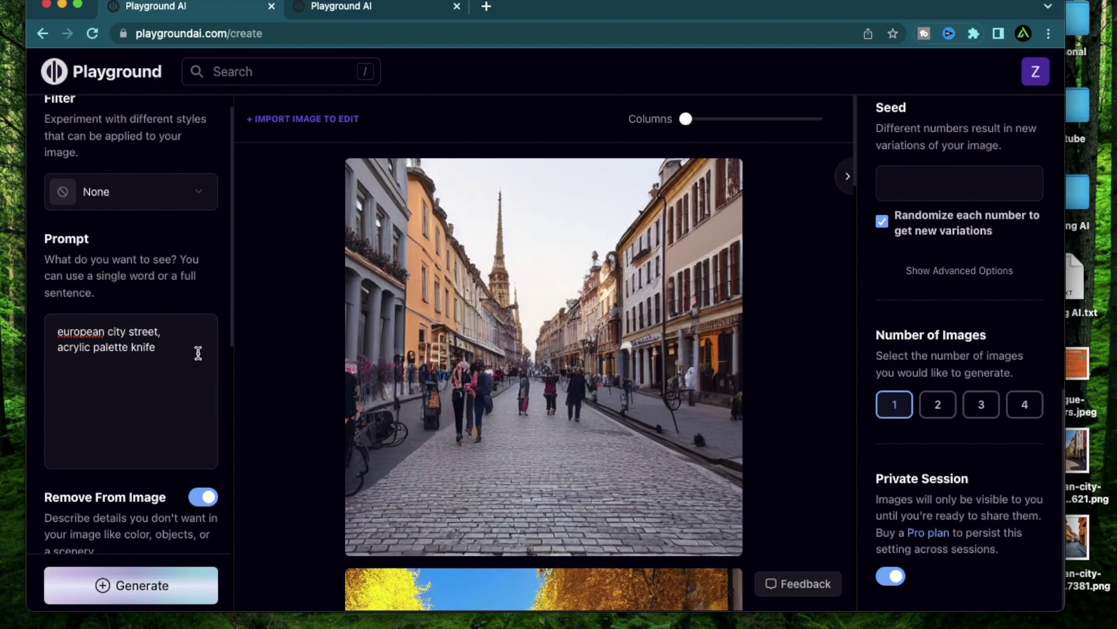
{"action": "left_click", "coordinate": [149, 587]}
{"action": "left_click", "coordinate": [714, 177]}
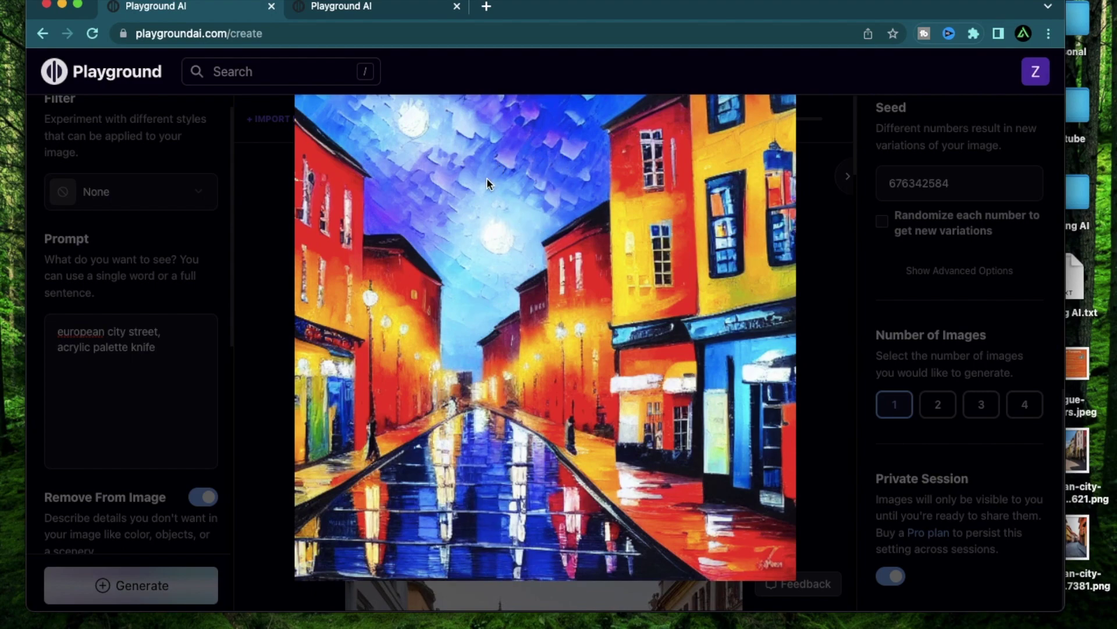
{"action": "left_click", "coordinate": [526, 210]}
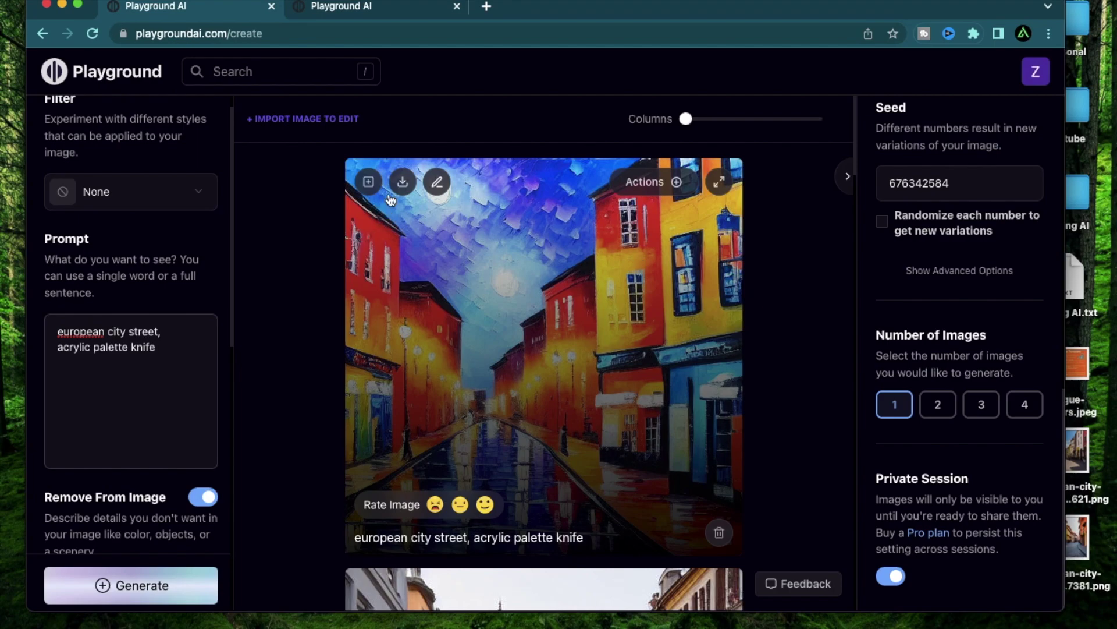
Generate a street image with 'knife' removed from the prompt and view it enlarged
{"action": "key", "text": "BackSpace"}
{"action": "key", "text": "BackSpace"}
{"action": "key", "text": "BackSpace"}
{"action": "key", "text": "BackSpace"}
{"action": "key", "text": "BackSpace"}
{"action": "key", "text": "BackSpace"}
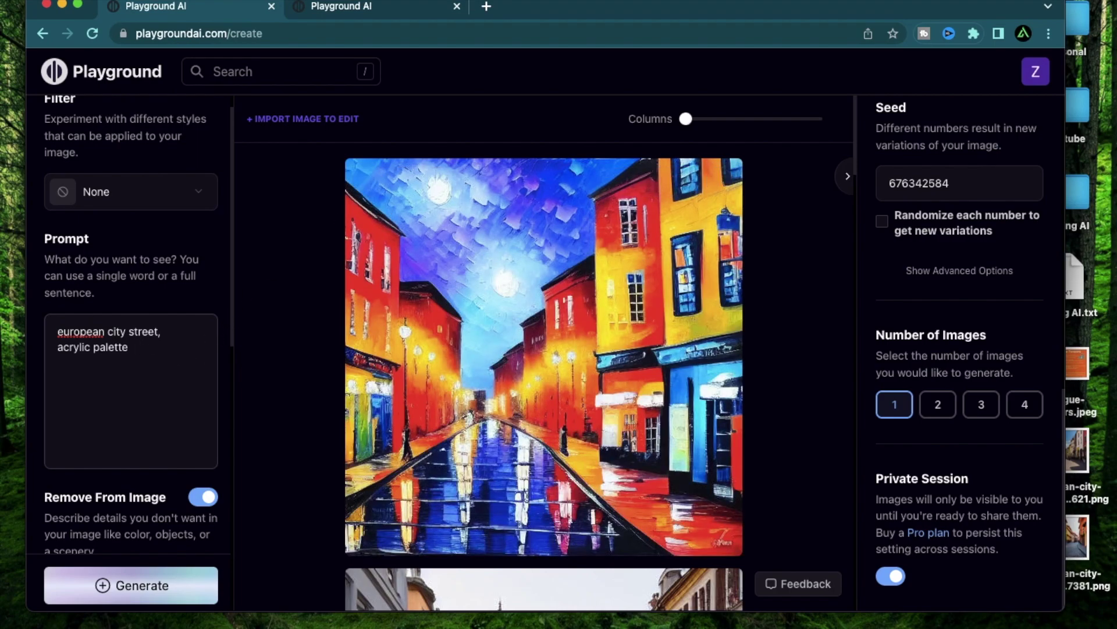
{"action": "left_click", "coordinate": [142, 585]}
{"action": "left_click", "coordinate": [487, 169]}
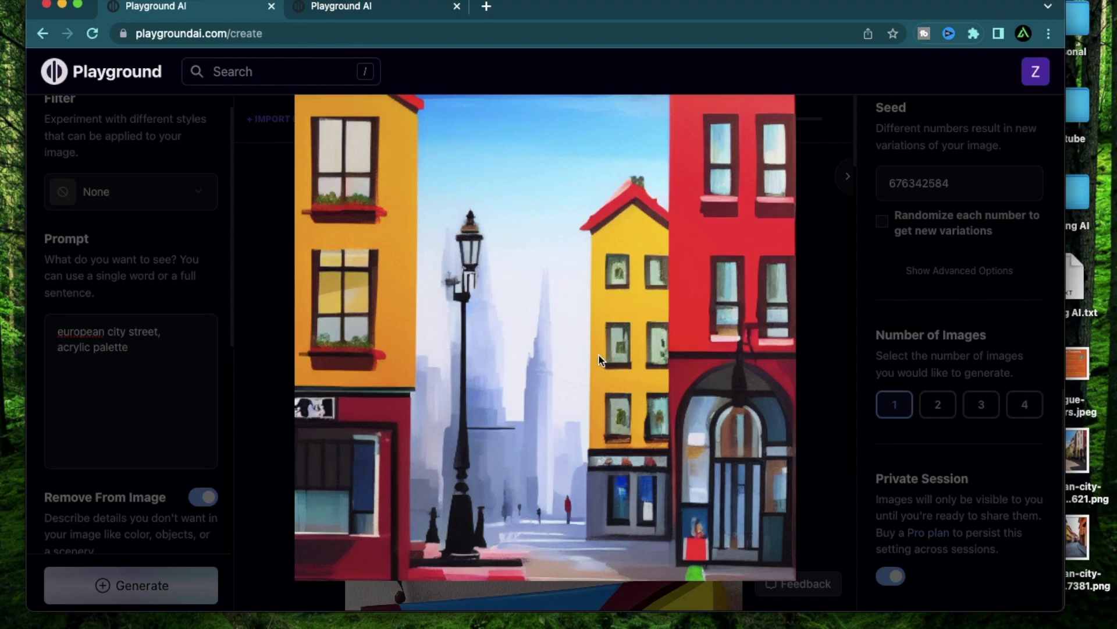
{"action": "left_click", "coordinate": [821, 303]}
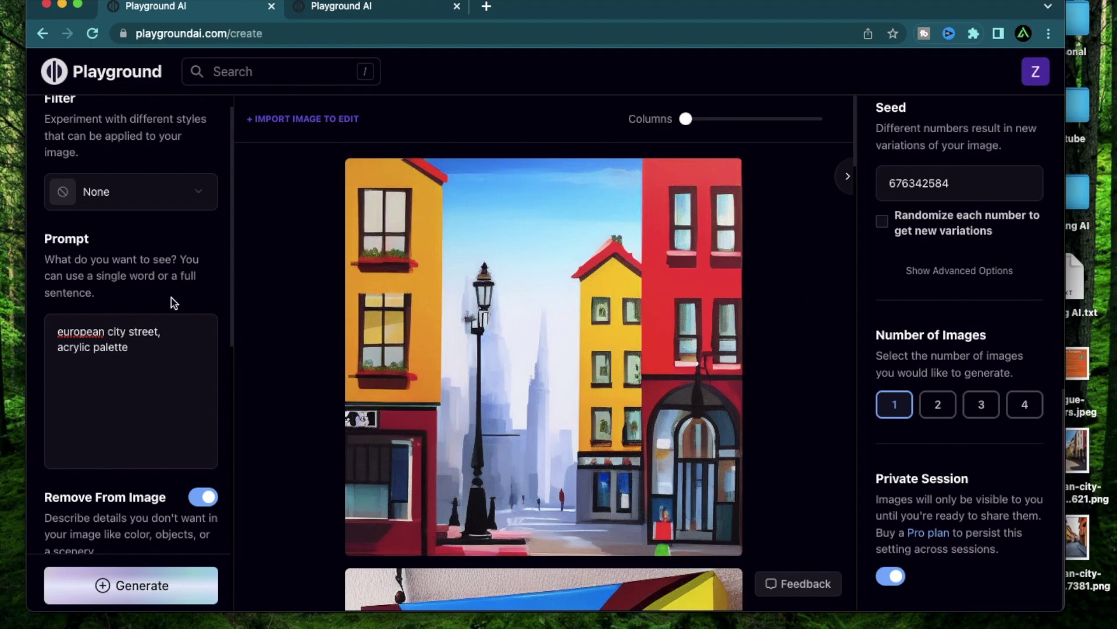
Restore 'knife' at the end of the prompt and view the new palette knife image
{"action": "left_click", "coordinate": [164, 357]}
{"action": "type", "text": "k"}
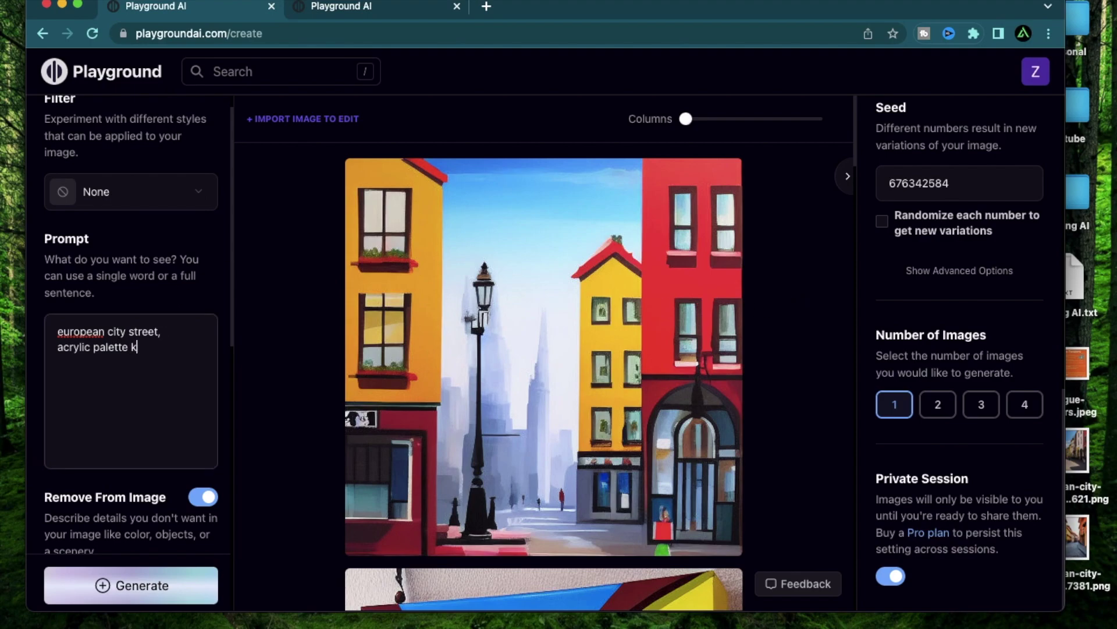
{"action": "type", "text": "ni"}
{"action": "type", "text": "fe"}
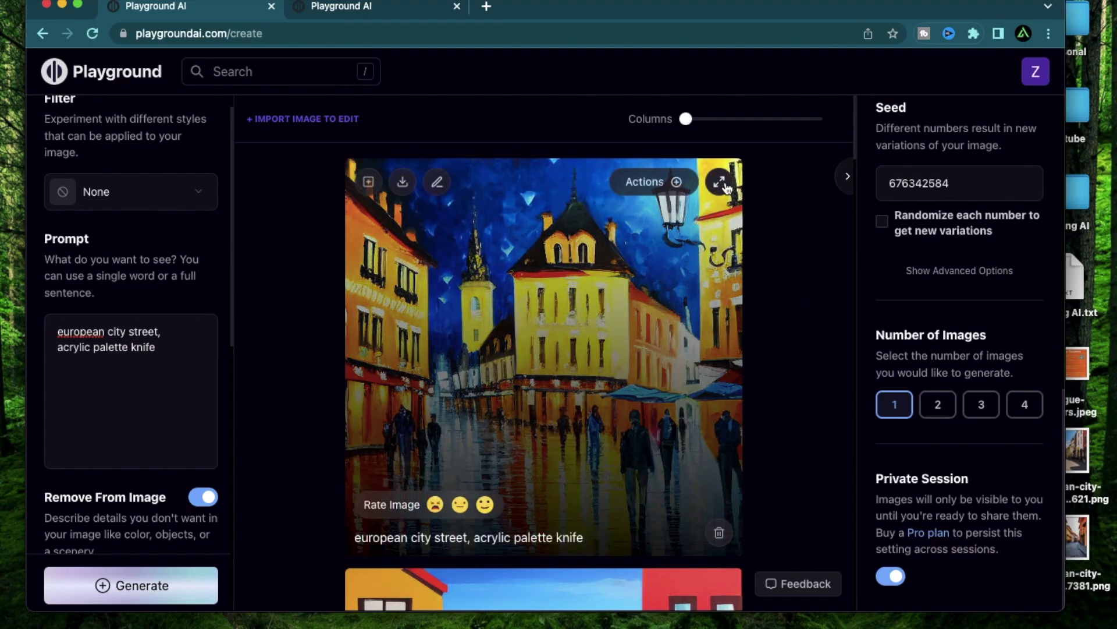
{"action": "left_click", "coordinate": [725, 181]}
Upscale the rainy yellow-building palette-knife street image 4x and download it
{"action": "left_click", "coordinate": [716, 195]}
{"action": "left_click", "coordinate": [668, 181]}
{"action": "left_click", "coordinate": [704, 421]}
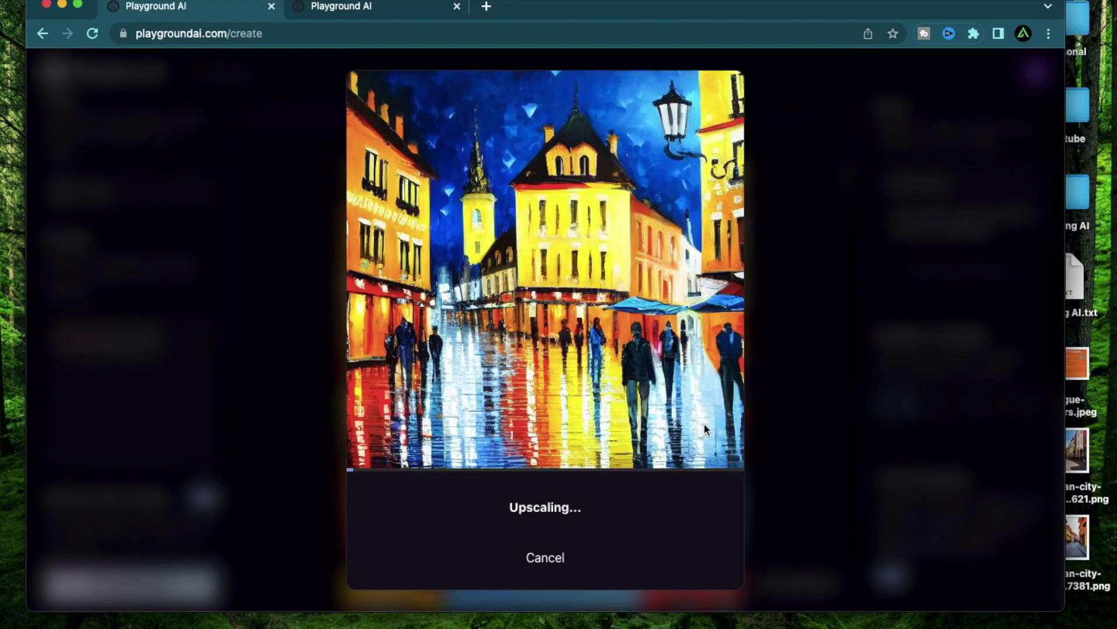
{"action": "left_click", "coordinate": [611, 519]}
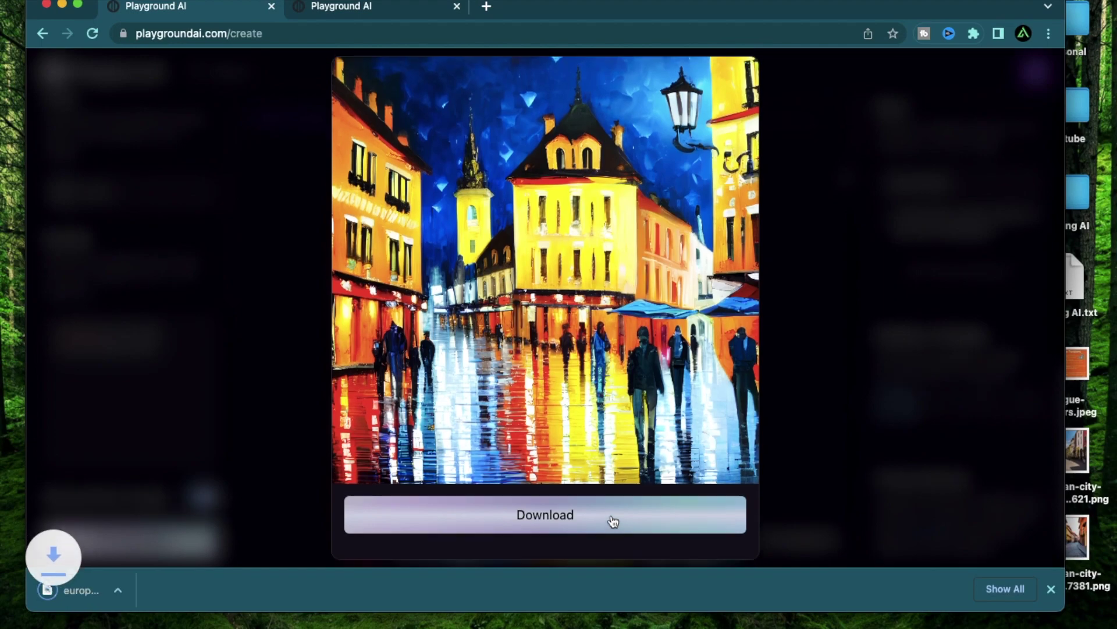
{"action": "left_click", "coordinate": [809, 320]}
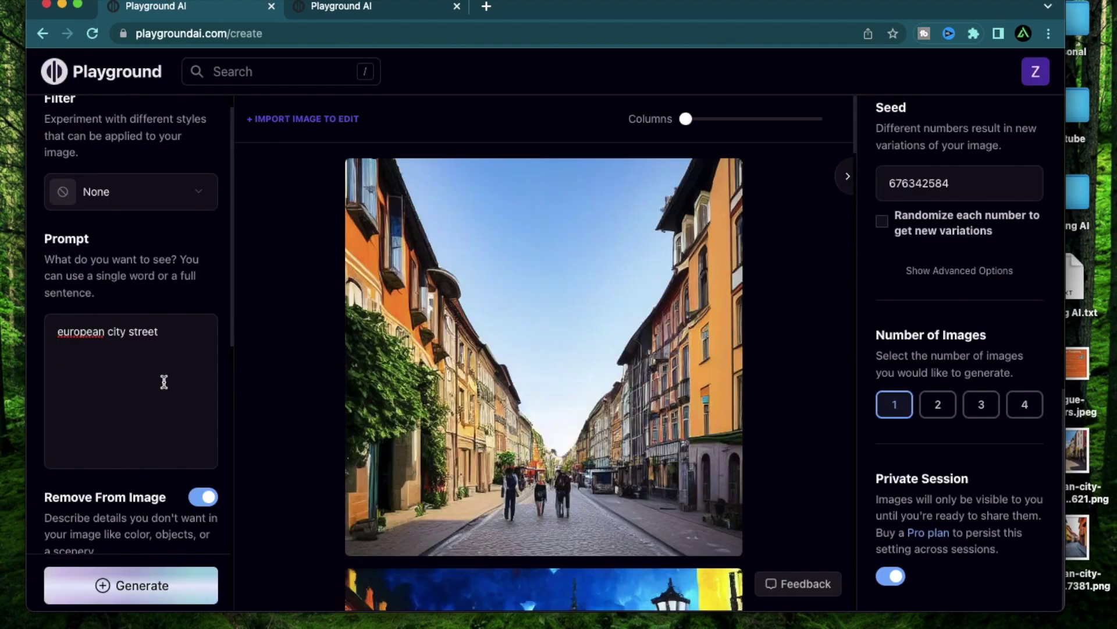
Add ', photorealistic concept art' on a new prompt line, generate, and view the result
{"action": "left_click", "coordinate": [214, 342]}
{"action": "type", "text": ","}
{"action": "key", "text": "Return"}
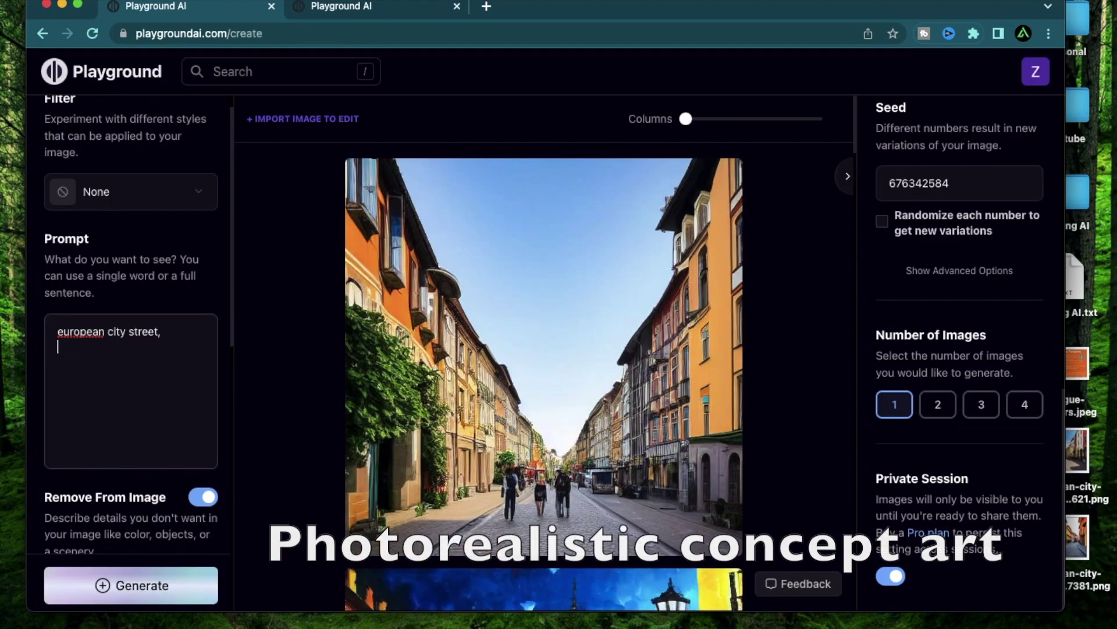
{"action": "type", "text": "ph"}
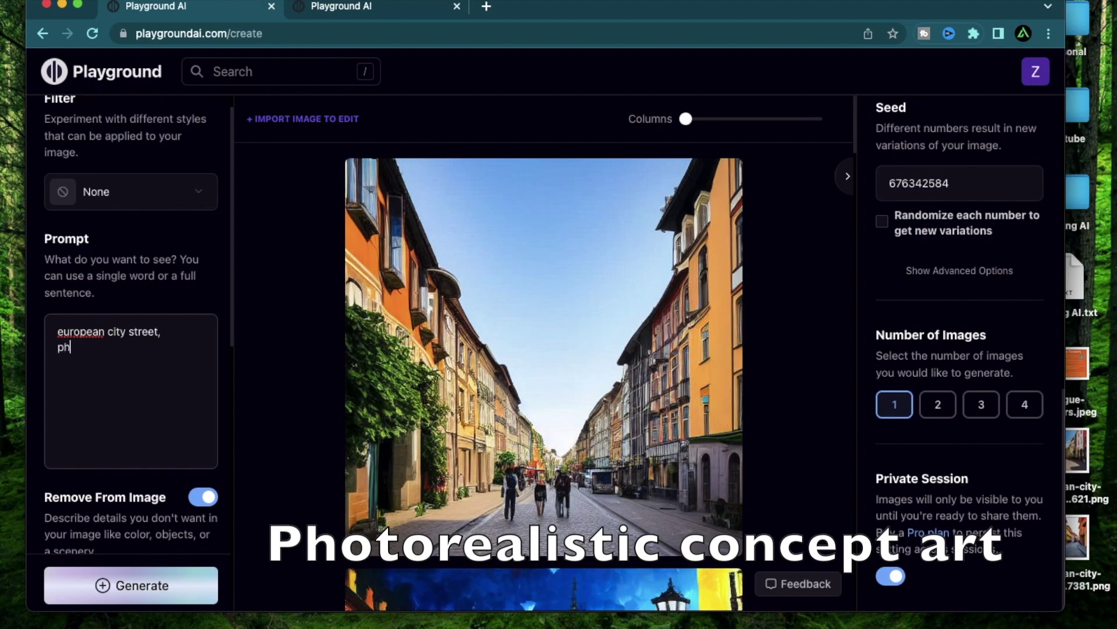
{"action": "type", "text": "otorealistic concept art"}
{"action": "key", "text": "ctrl+Return"}
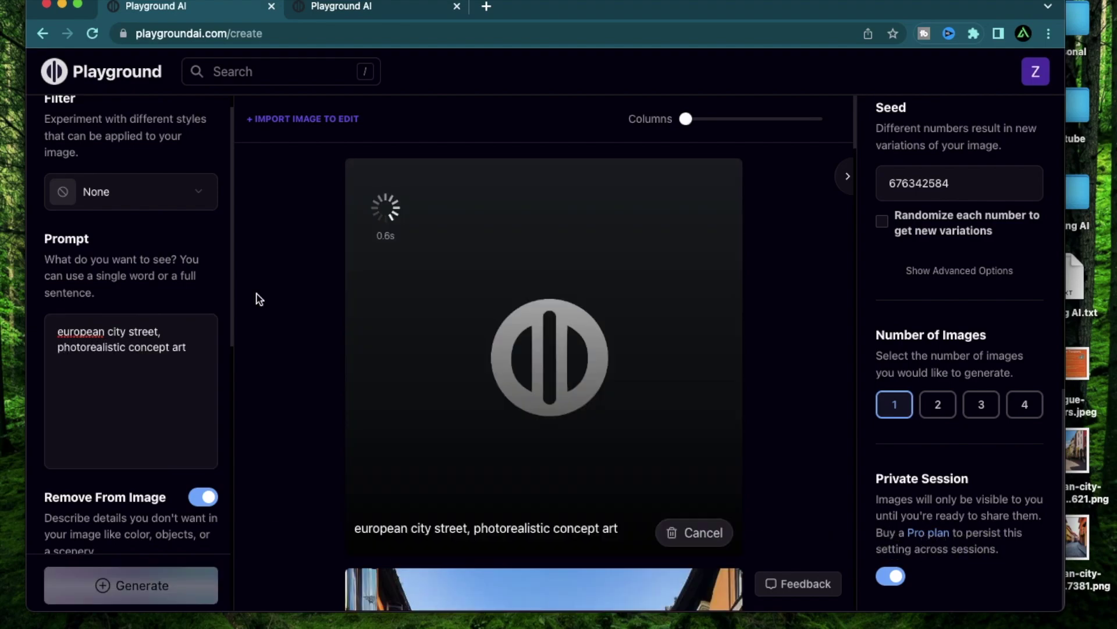
{"action": "left_click", "coordinate": [490, 533]}
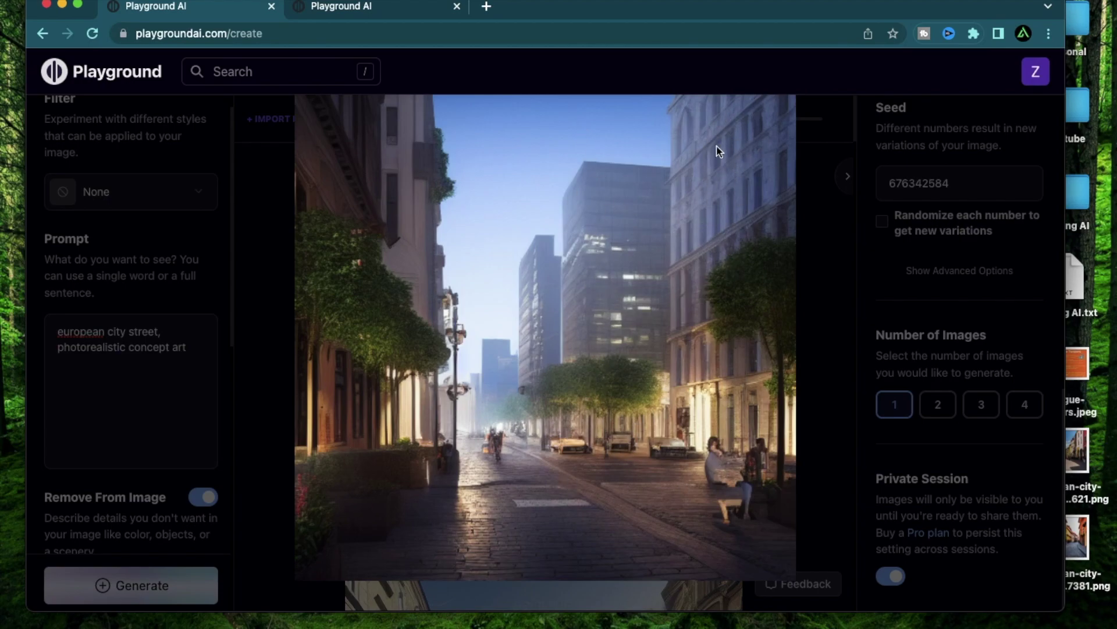
{"action": "left_click", "coordinate": [292, 208]}
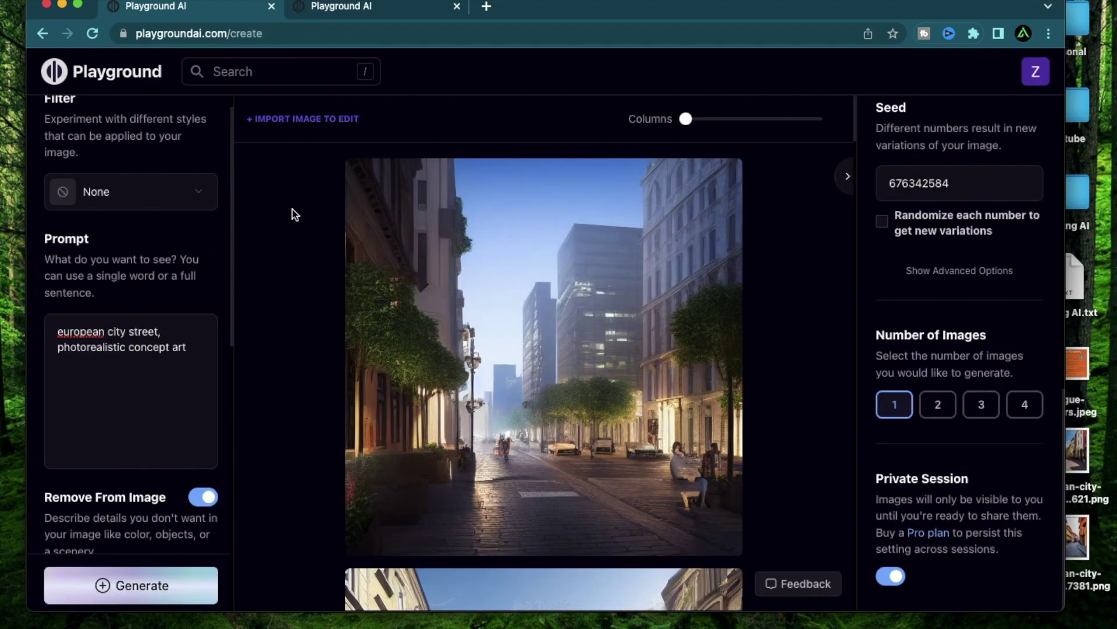
Generate another photorealistic street, then upscale the foggy skyscraper image 4x and download it
{"action": "left_click", "coordinate": [102, 592]}
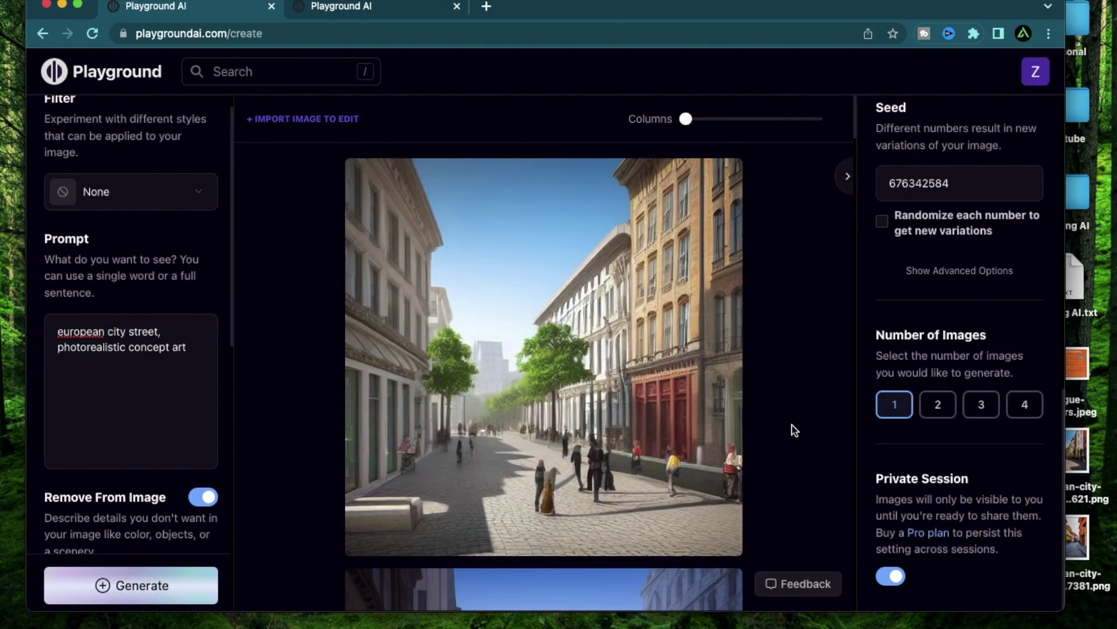
{"action": "scroll", "coordinate": [794, 430], "scroll_direction": "down", "scroll_amount": 6}
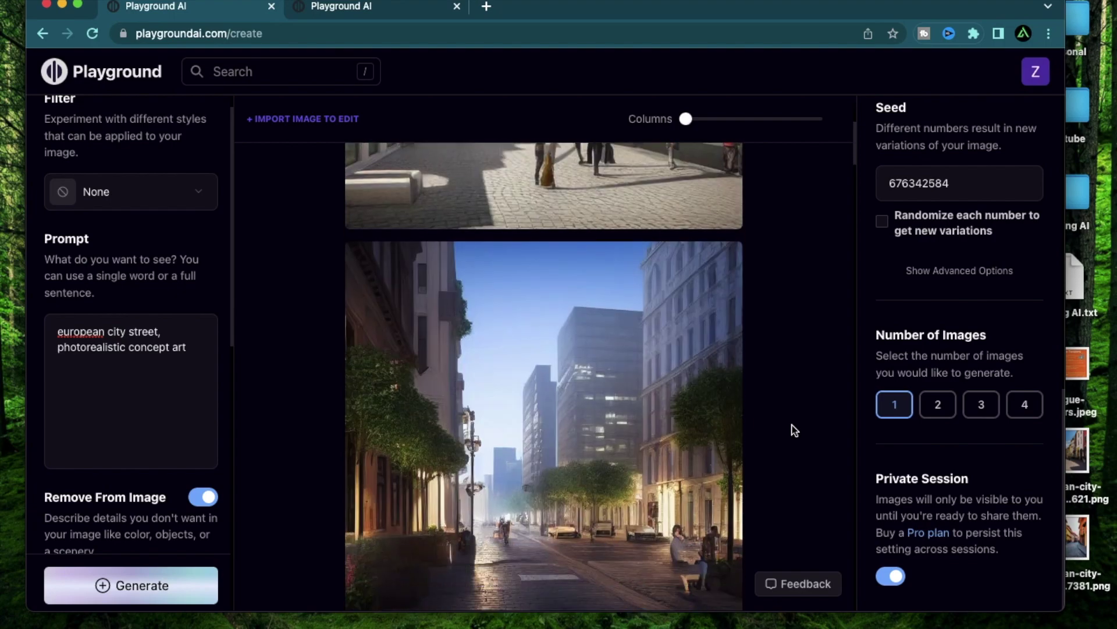
{"action": "left_click", "coordinate": [670, 201]}
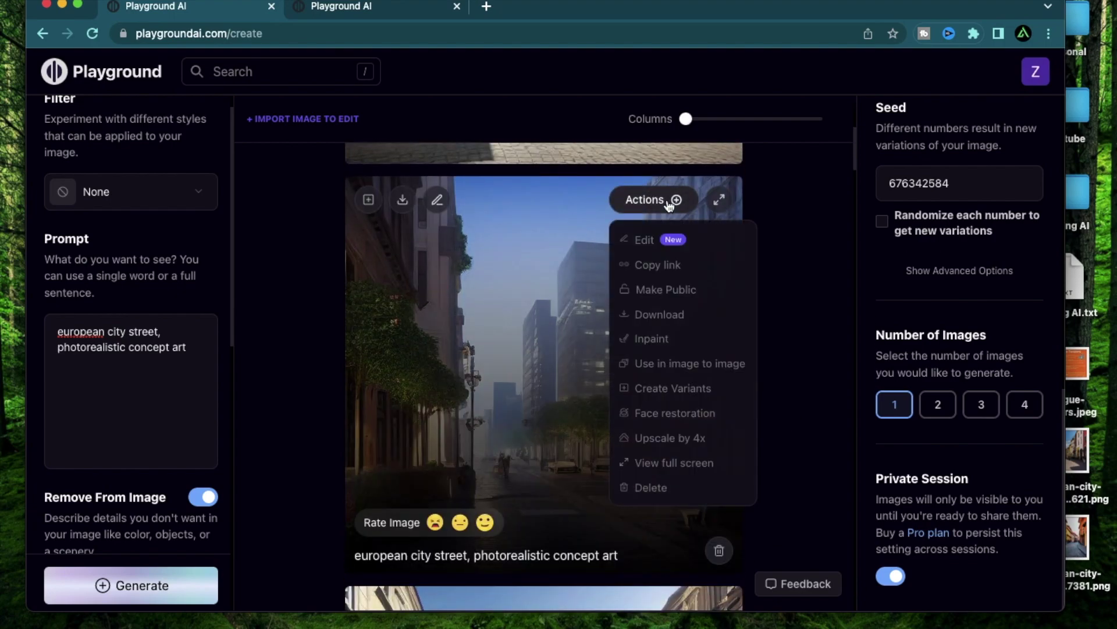
{"action": "left_click", "coordinate": [680, 437]}
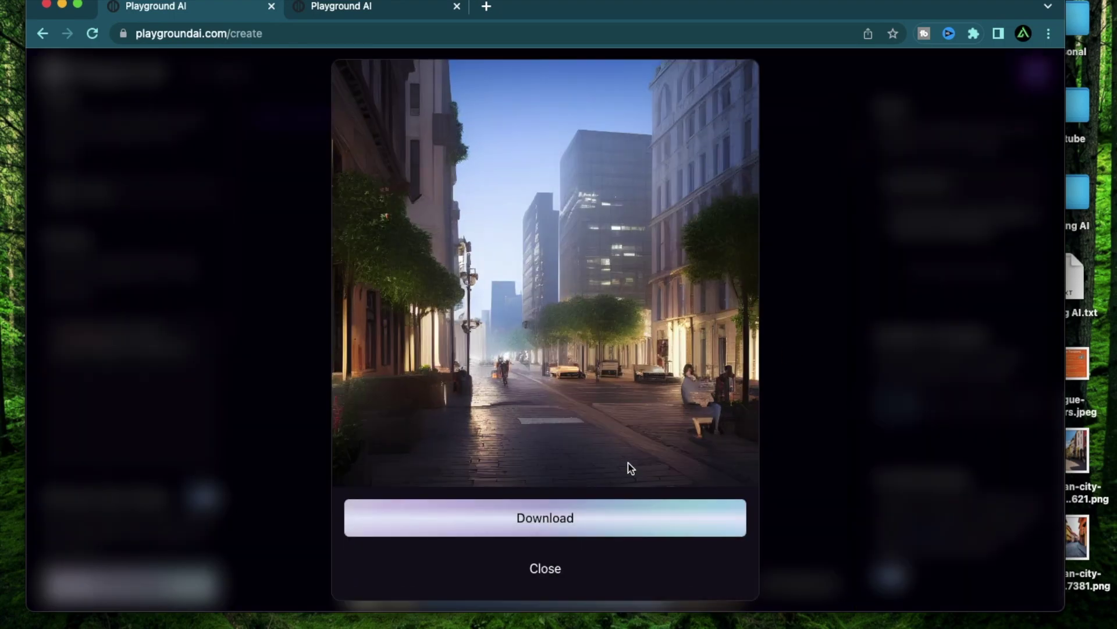
{"action": "left_click", "coordinate": [592, 529]}
{"action": "left_click", "coordinate": [799, 298]}
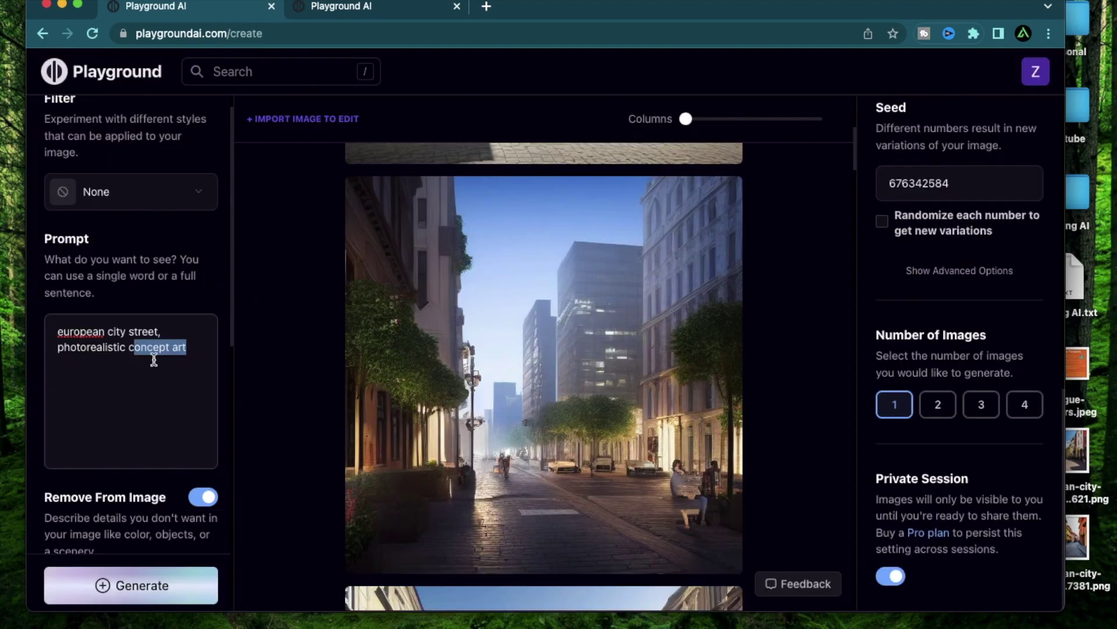
{"action": "left_click_drag", "start_coordinate": [187, 347], "coordinate": [61, 348]}
Swap the style words for 'faboulous magical concept' and download the white church tower street image
{"action": "key", "text": "BackSpace"}
{"action": "key", "text": "BackSpace"}
{"action": "key", "text": "BackSpace"}
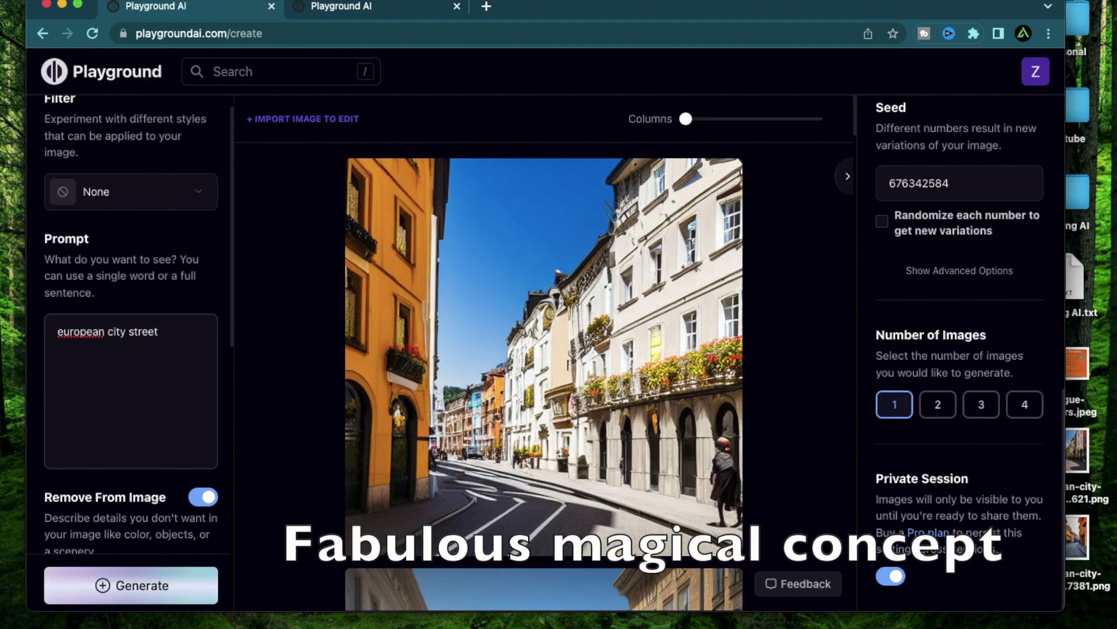
{"action": "left_click", "coordinate": [726, 186]}
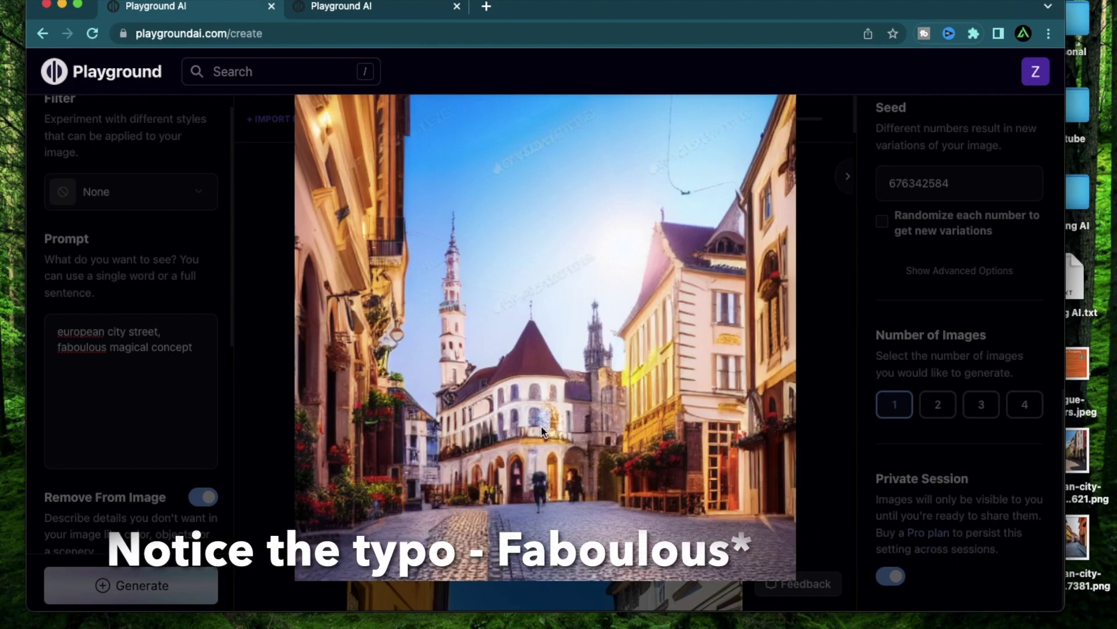
{"action": "left_click", "coordinate": [743, 409]}
{"action": "left_click", "coordinate": [672, 194]}
{"action": "left_click", "coordinate": [646, 295]}
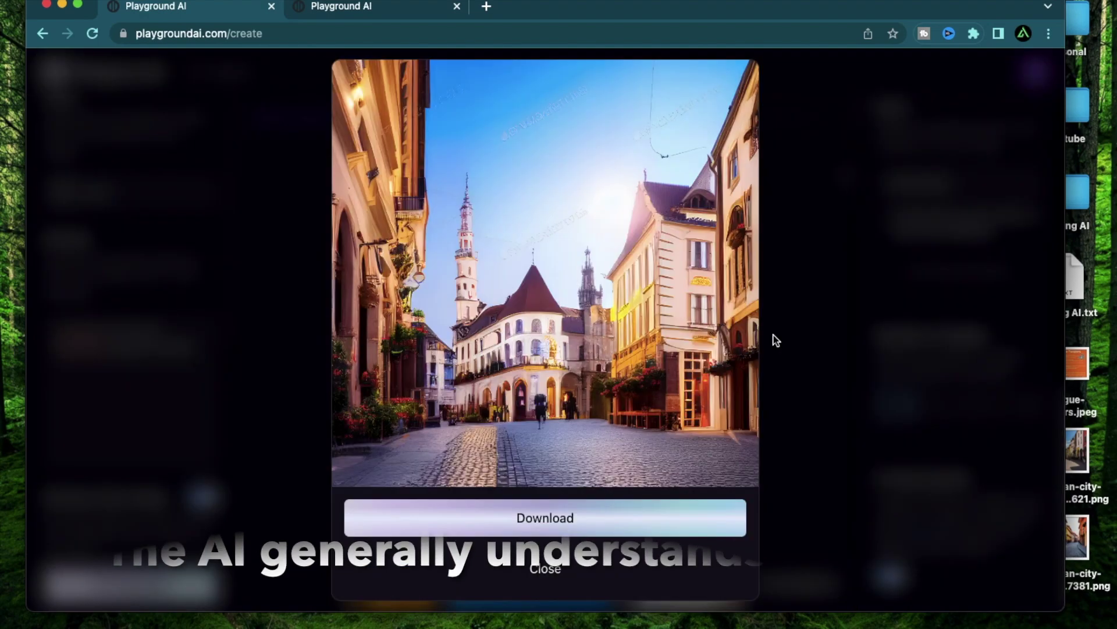
{"action": "left_click", "coordinate": [599, 520]}
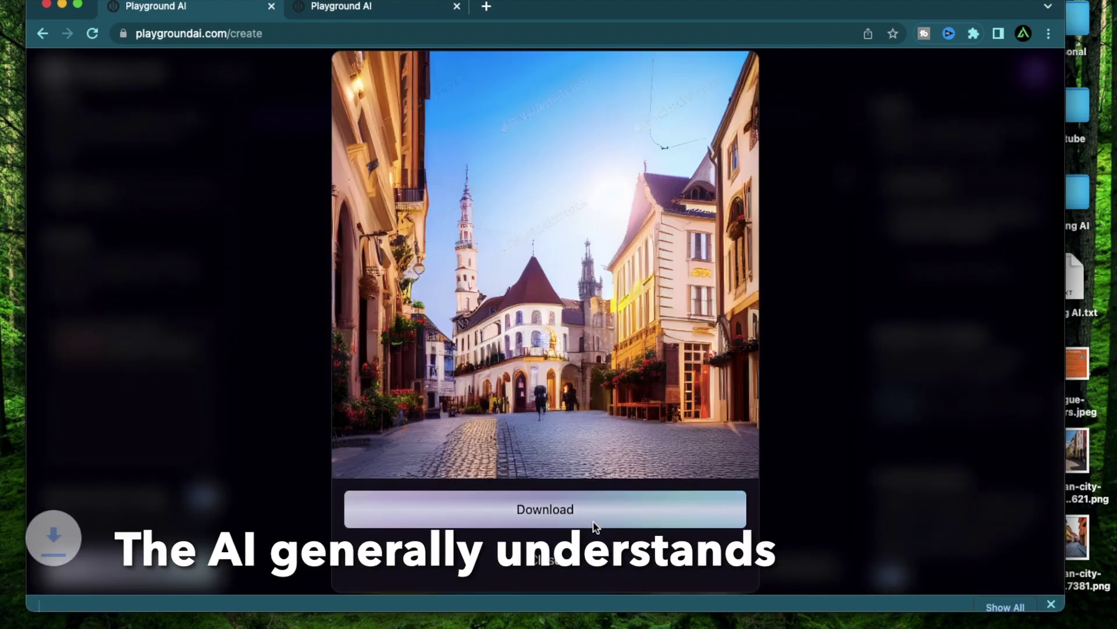
{"action": "left_click", "coordinate": [203, 349]}
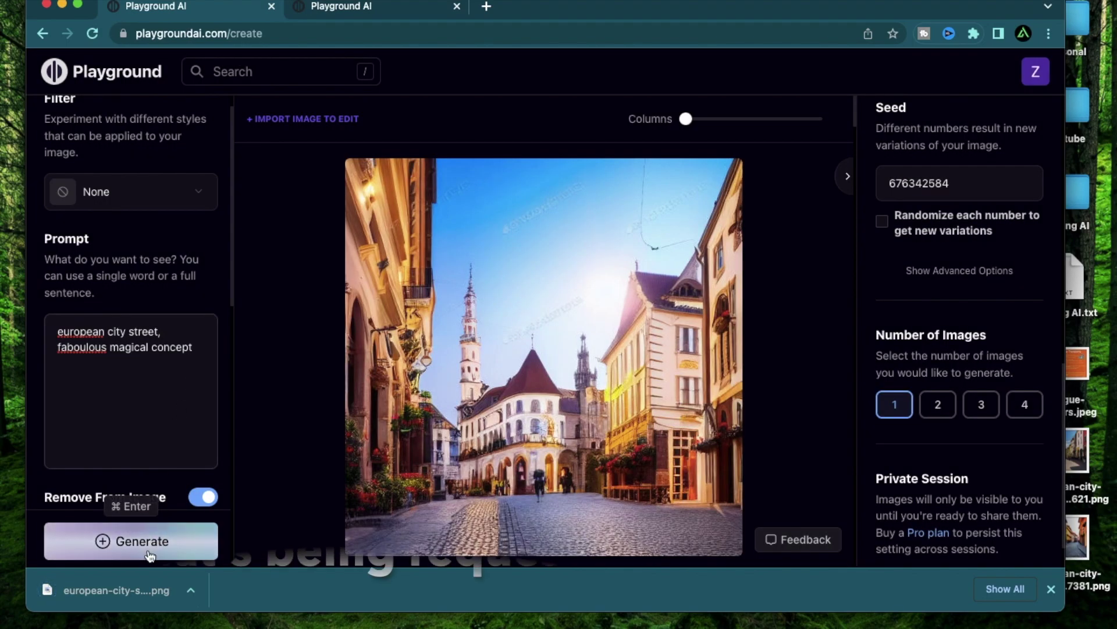
Generate another magical concept street image and view it enlarged
{"action": "left_click", "coordinate": [136, 541]}
{"action": "left_click", "coordinate": [720, 181]}
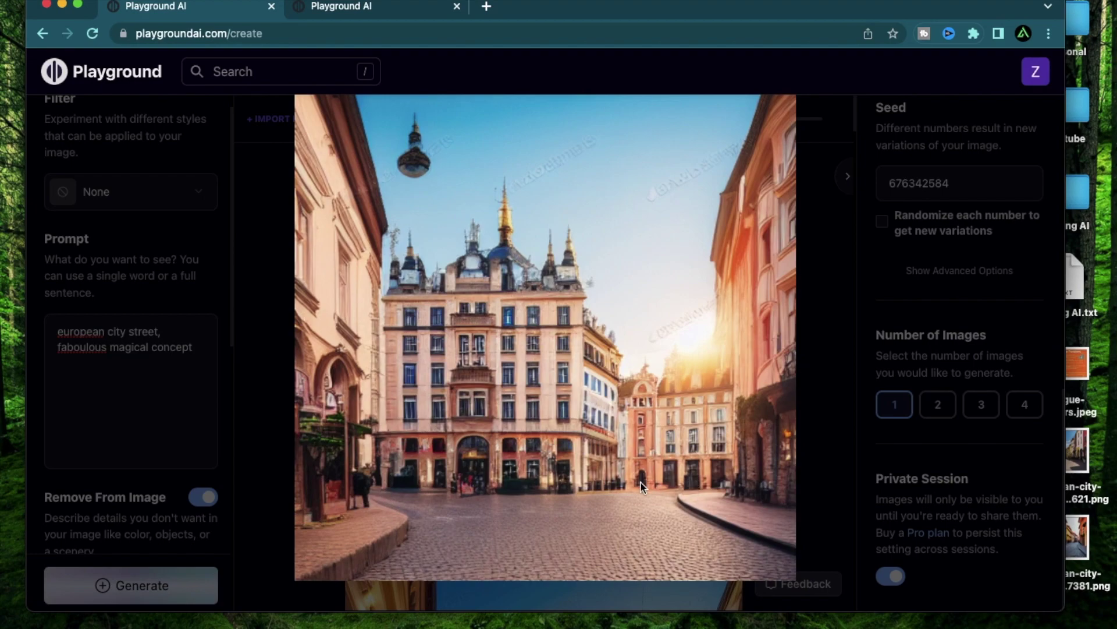
{"action": "left_click", "coordinate": [206, 371]}
Remove the 'faboulous magical concept' line and generate a colourful night street image
{"action": "left_click_drag", "start_coordinate": [198, 348], "coordinate": [51, 348]}
{"action": "key", "text": "BackSpace"}
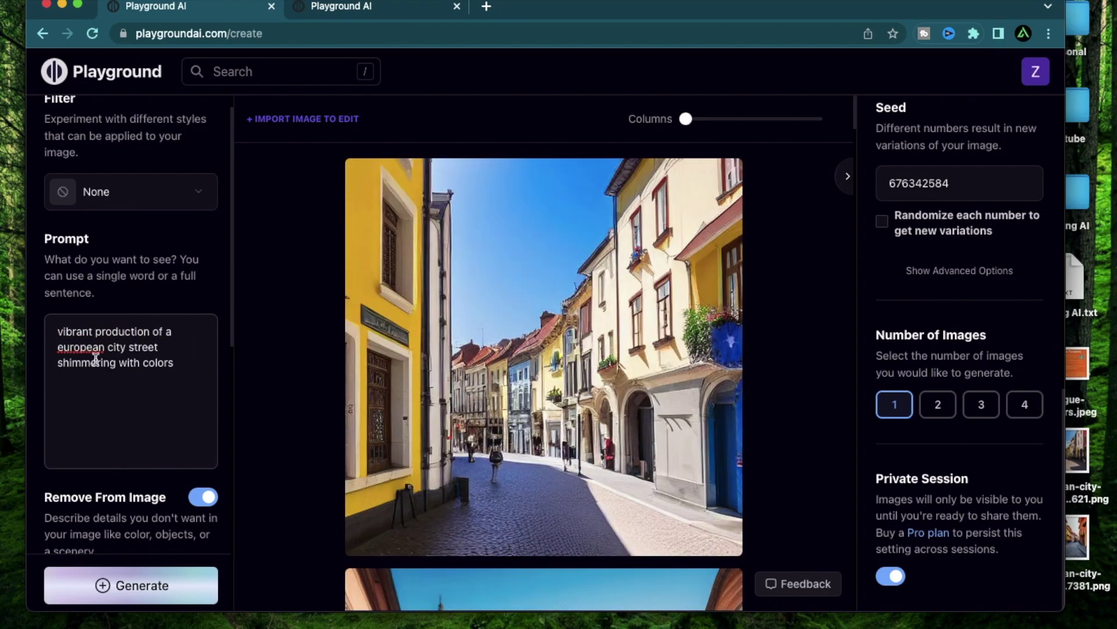
{"action": "left_click", "coordinate": [178, 346]}
{"action": "left_click", "coordinate": [156, 582]}
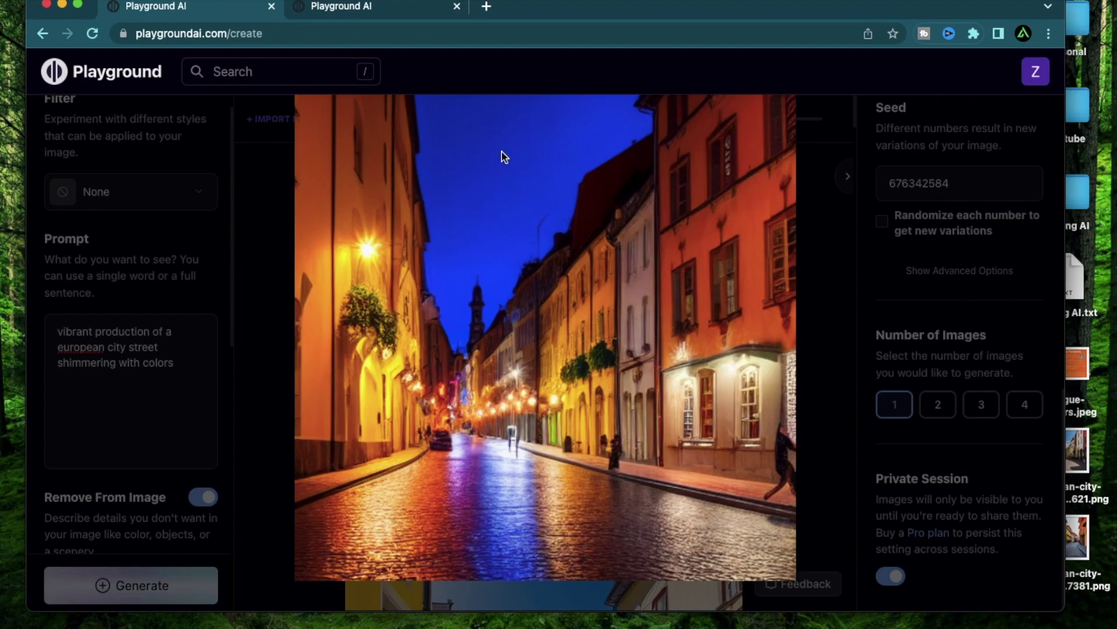
Upscale the glowing-lamp night street image 4x and download it
{"action": "left_click", "coordinate": [504, 553]}
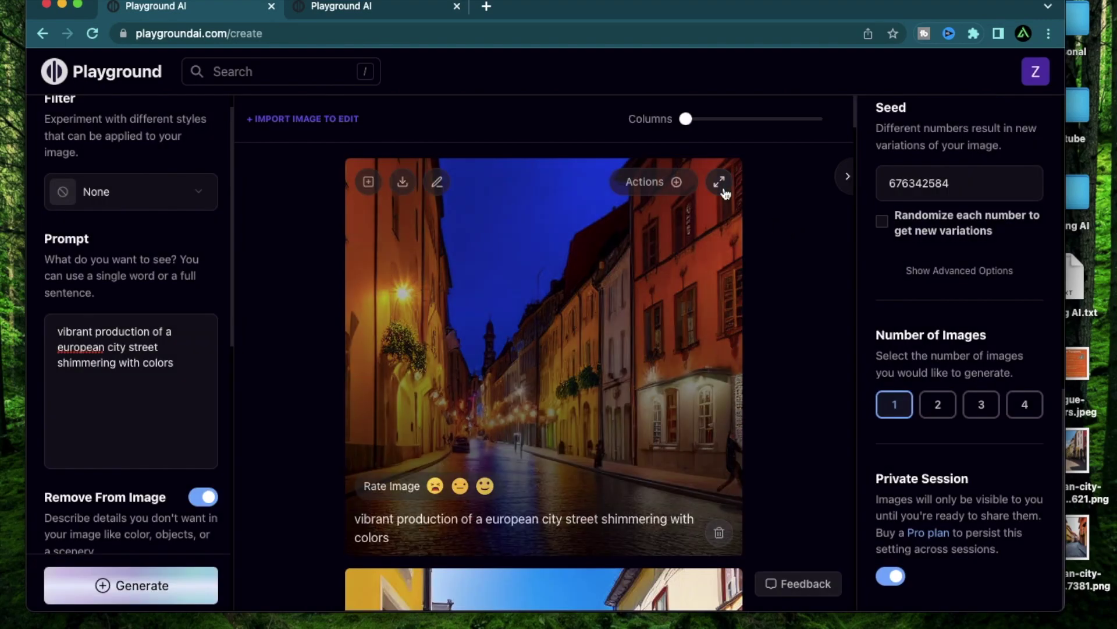
{"action": "left_click", "coordinate": [668, 182]}
{"action": "left_click", "coordinate": [670, 420]}
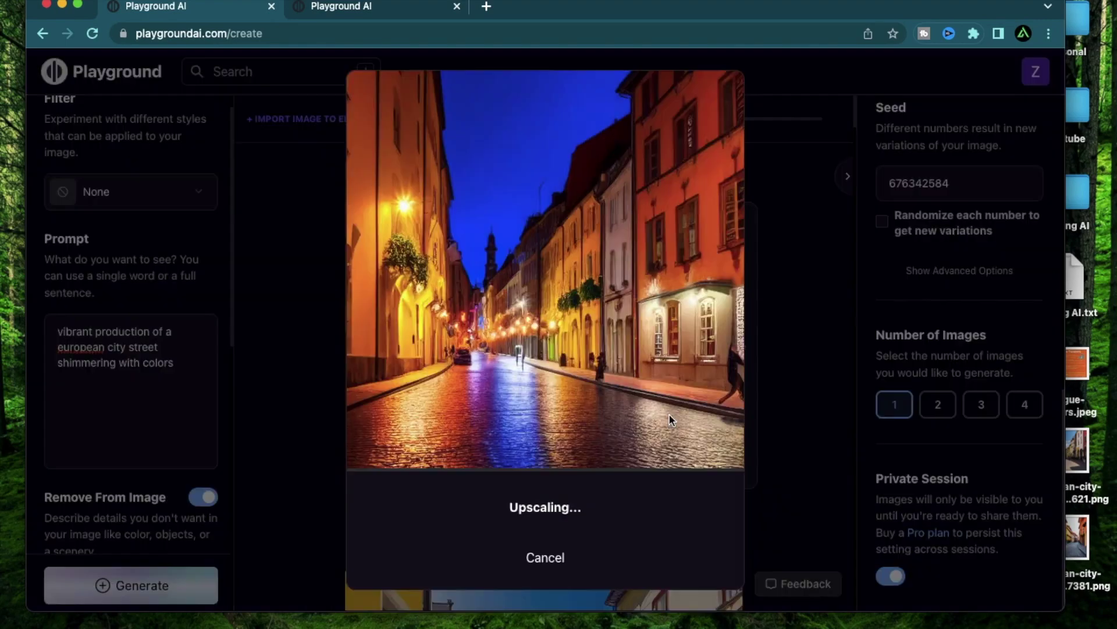
{"action": "left_click", "coordinate": [619, 525]}
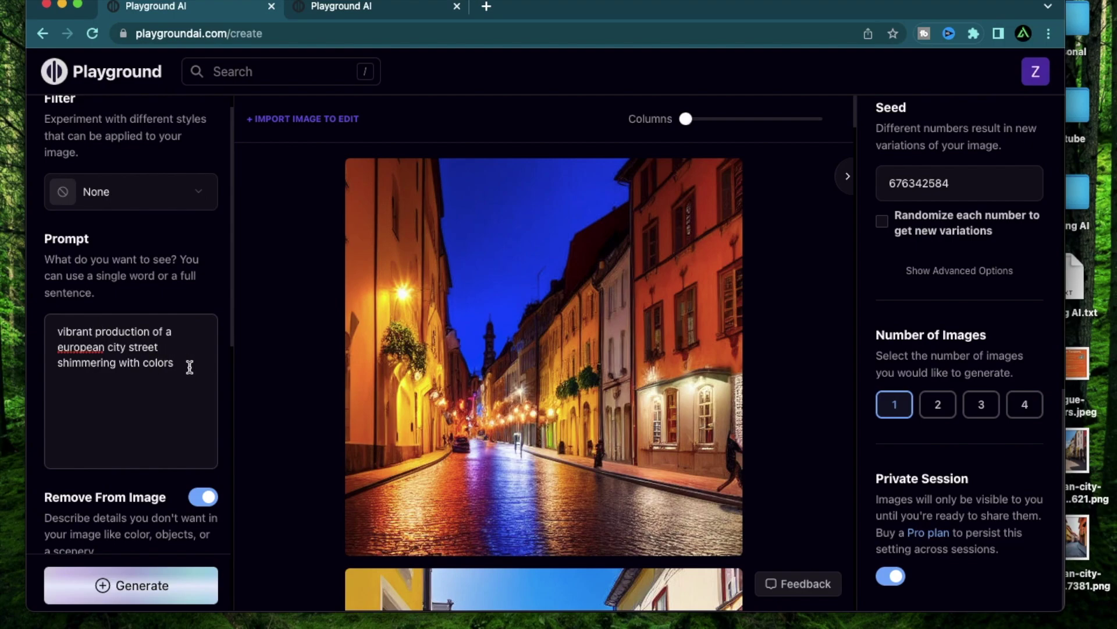
Add ', acrylic palette knife' to the prompt, generate the painting, then upscale 4x and download it
{"action": "type", "text": ", acrylic palette knife"}
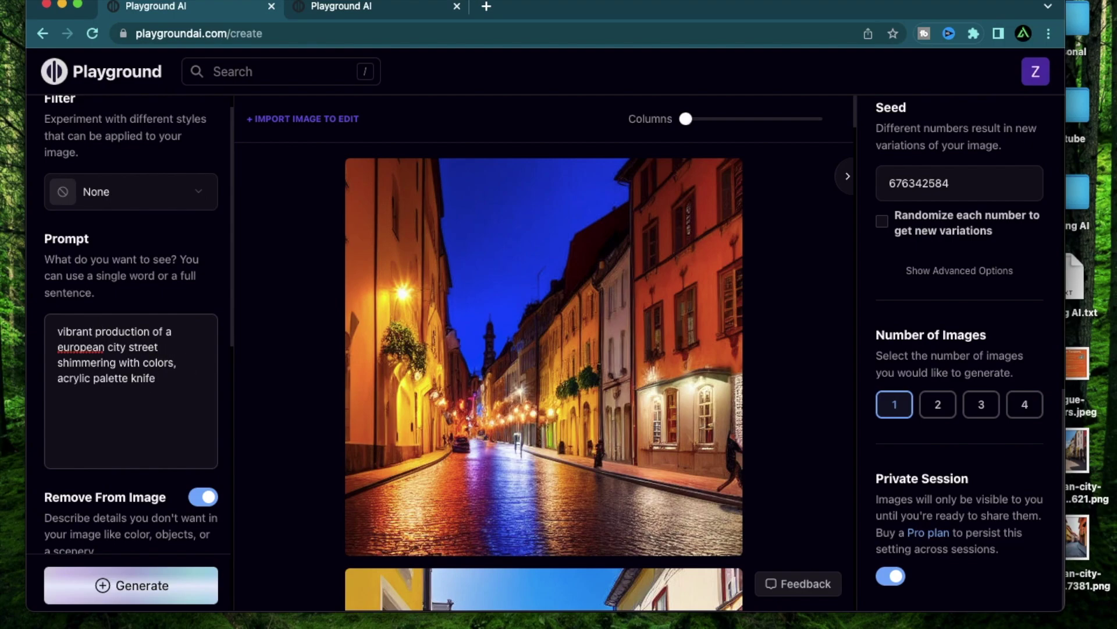
{"action": "left_click", "coordinate": [143, 599]}
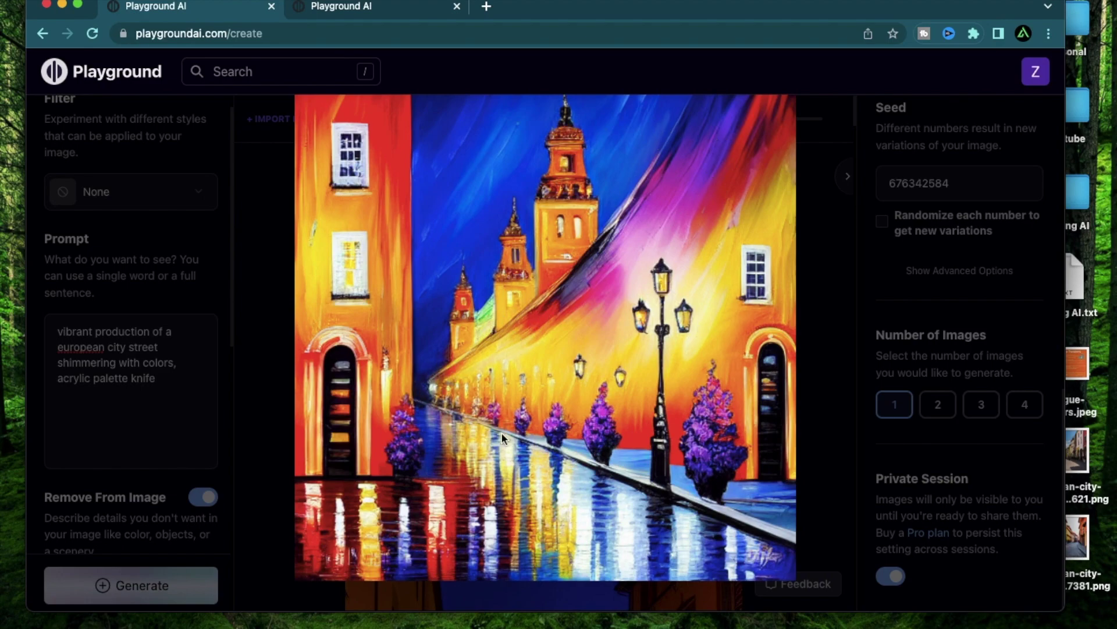
{"action": "left_click", "coordinate": [820, 292]}
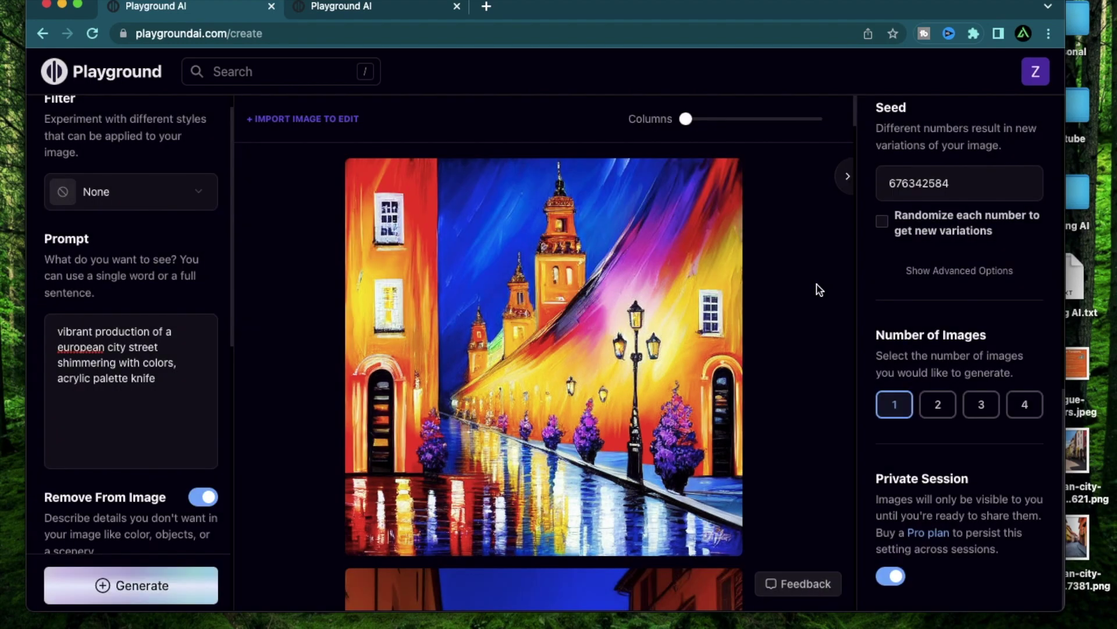
{"action": "left_click", "coordinate": [675, 182]}
{"action": "left_click", "coordinate": [655, 296]}
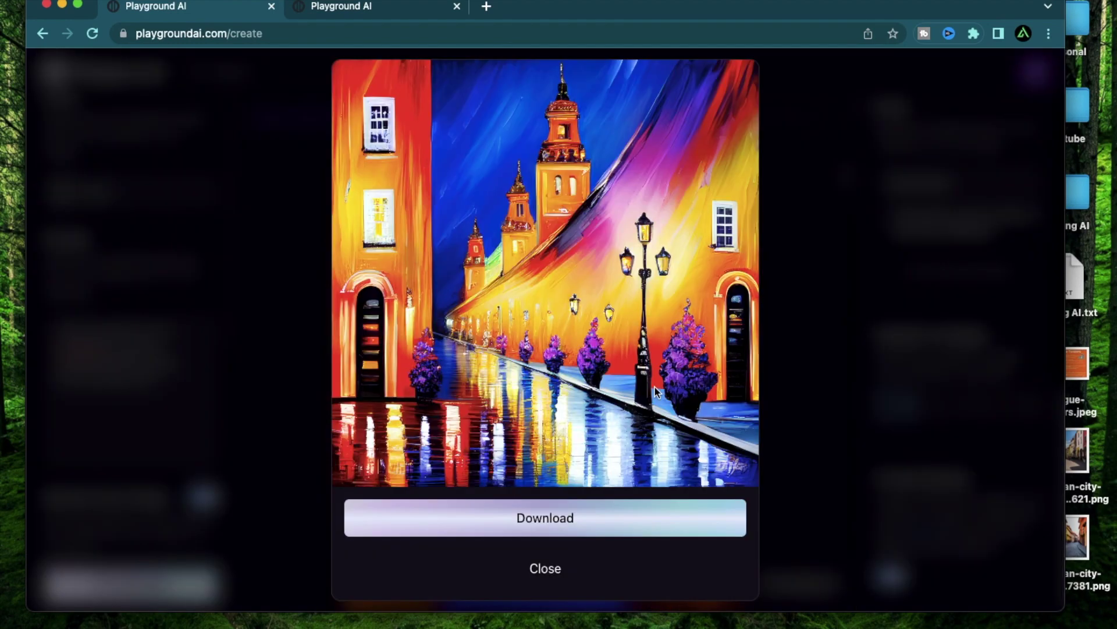
{"action": "left_click", "coordinate": [616, 524]}
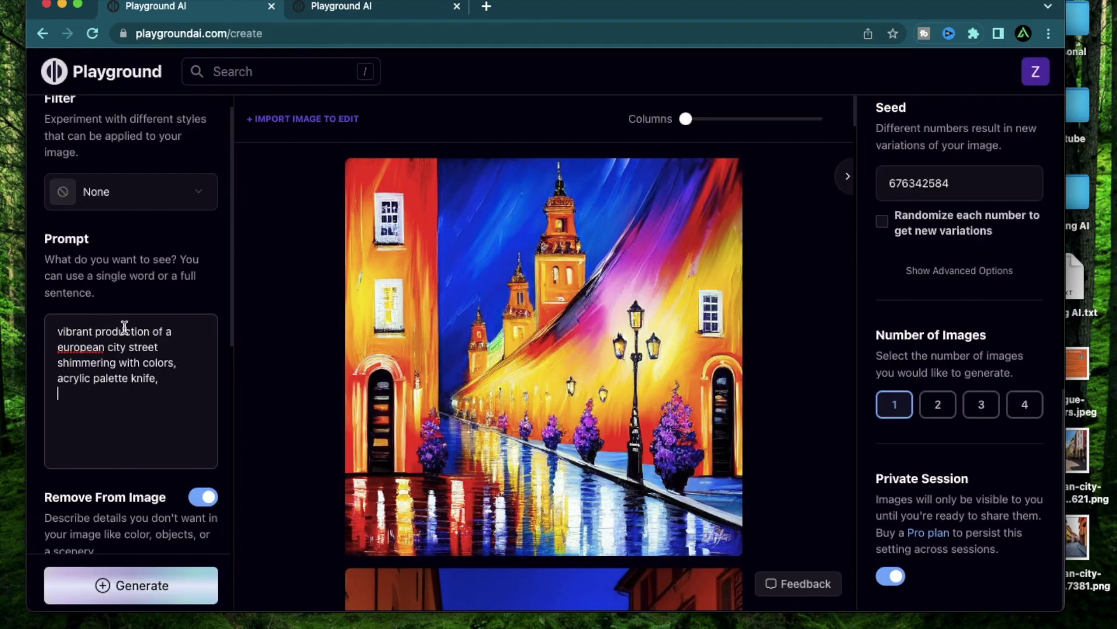
Add 'faboulous magical landscape' to the prompt and view the resulting starry street painting
{"action": "type", "text": "faboulous magical lan"}
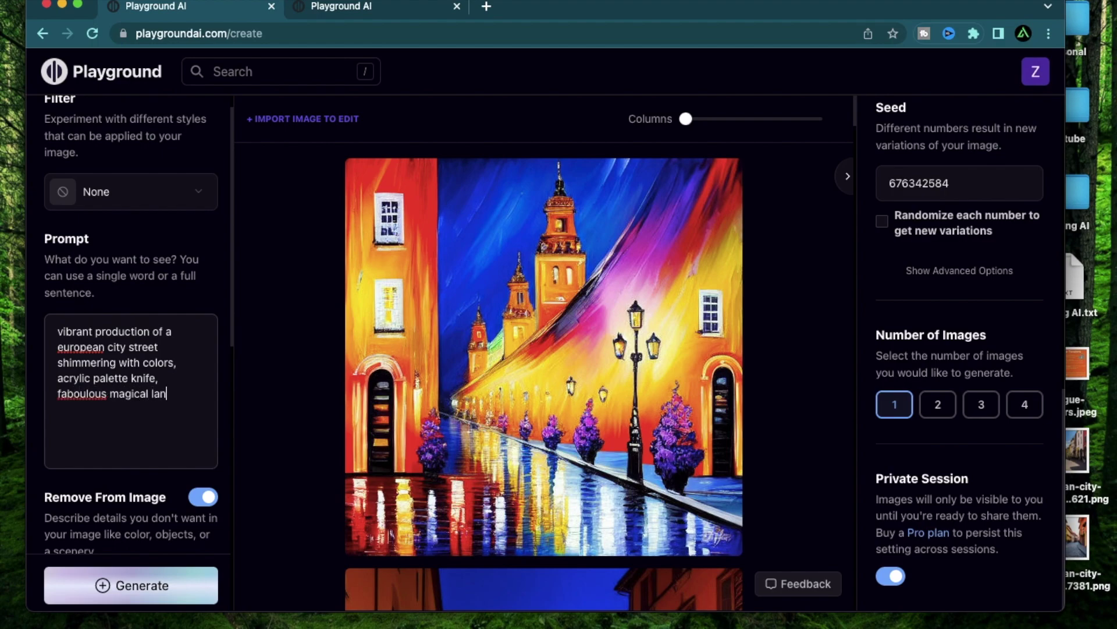
{"action": "type", "text": "dscape"}
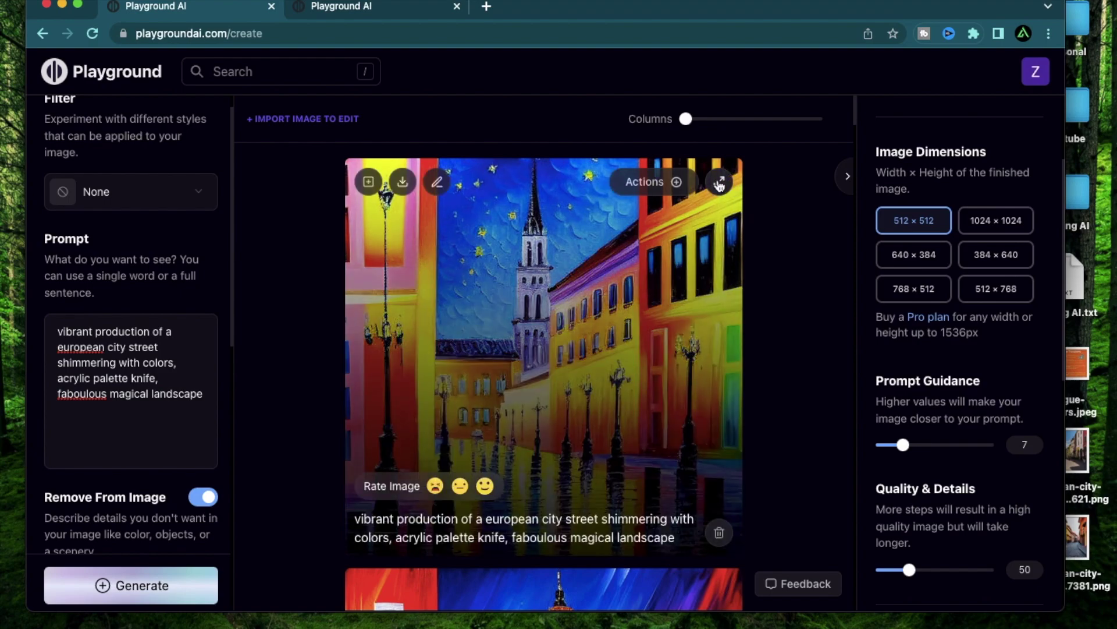
{"action": "left_click", "coordinate": [720, 182]}
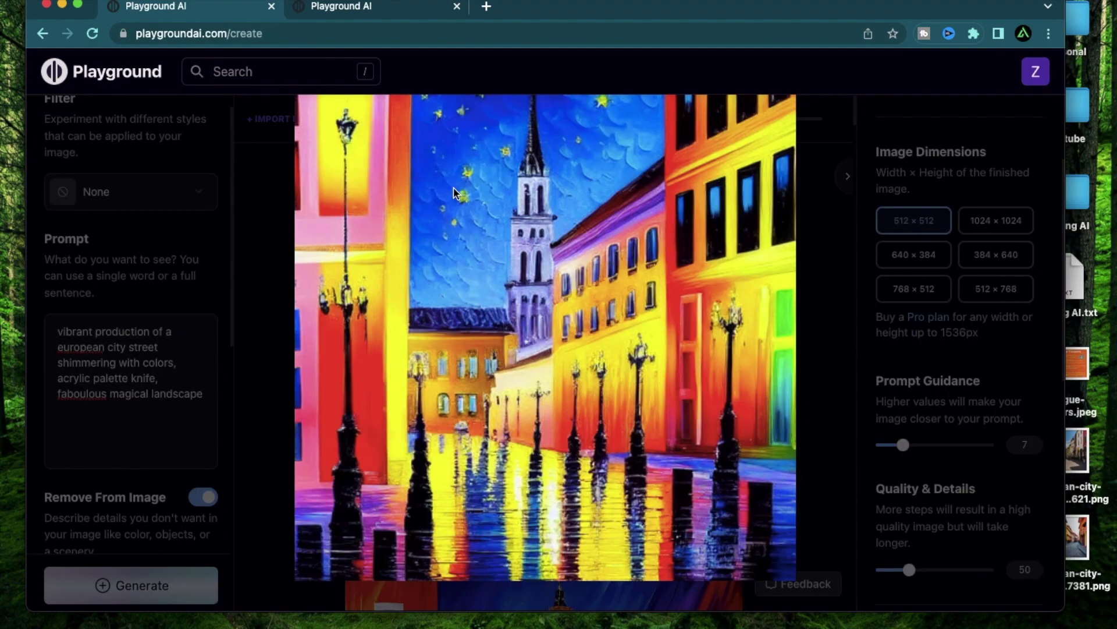
{"action": "key", "text": "Escape"}
Delete the 'acrylic palette knife' line, set output size to 1024 × 1024, and regenerate
{"action": "left_click_drag", "start_coordinate": [169, 379], "coordinate": [33, 384]}
{"action": "key", "text": "BackSpace"}
{"action": "key", "text": "BackSpace"}
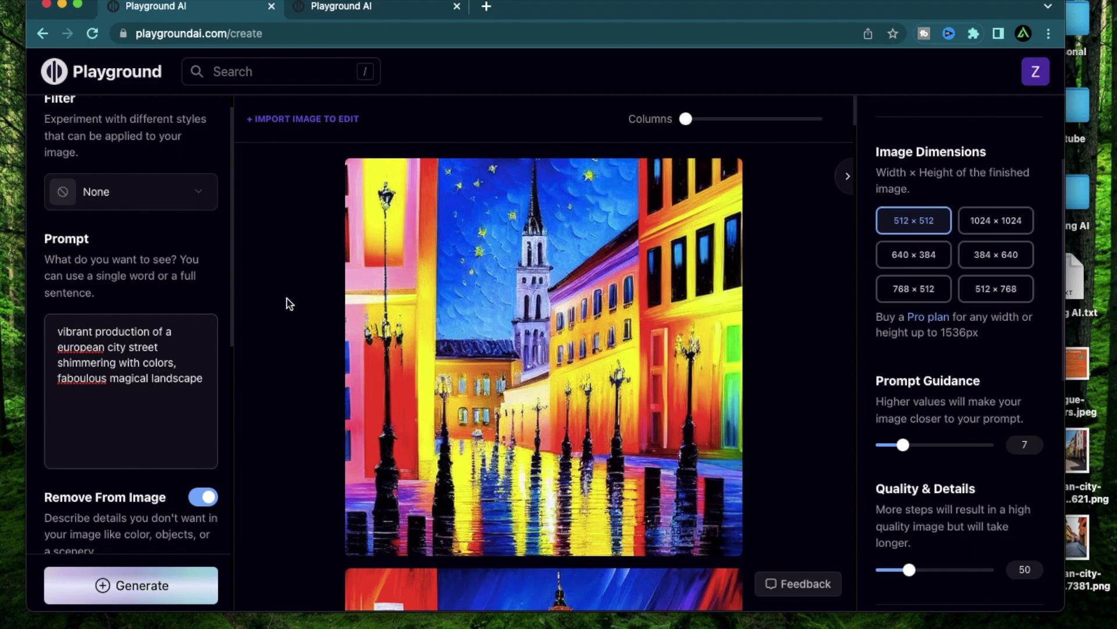
{"action": "left_click", "coordinate": [983, 224]}
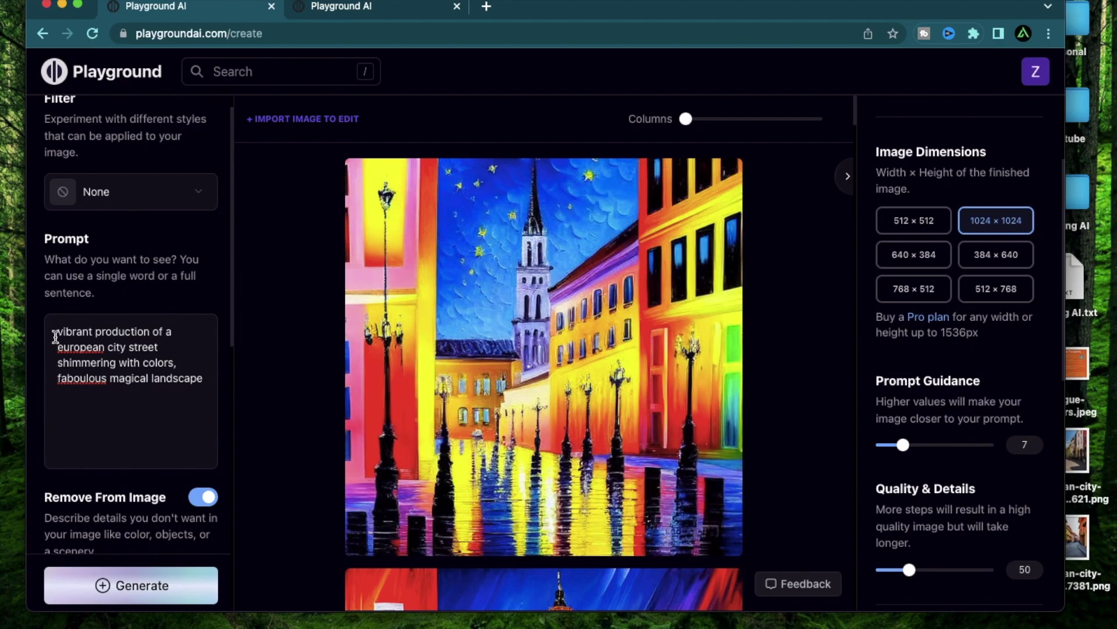
{"action": "left_click_drag", "start_coordinate": [57, 330], "coordinate": [201, 384]}
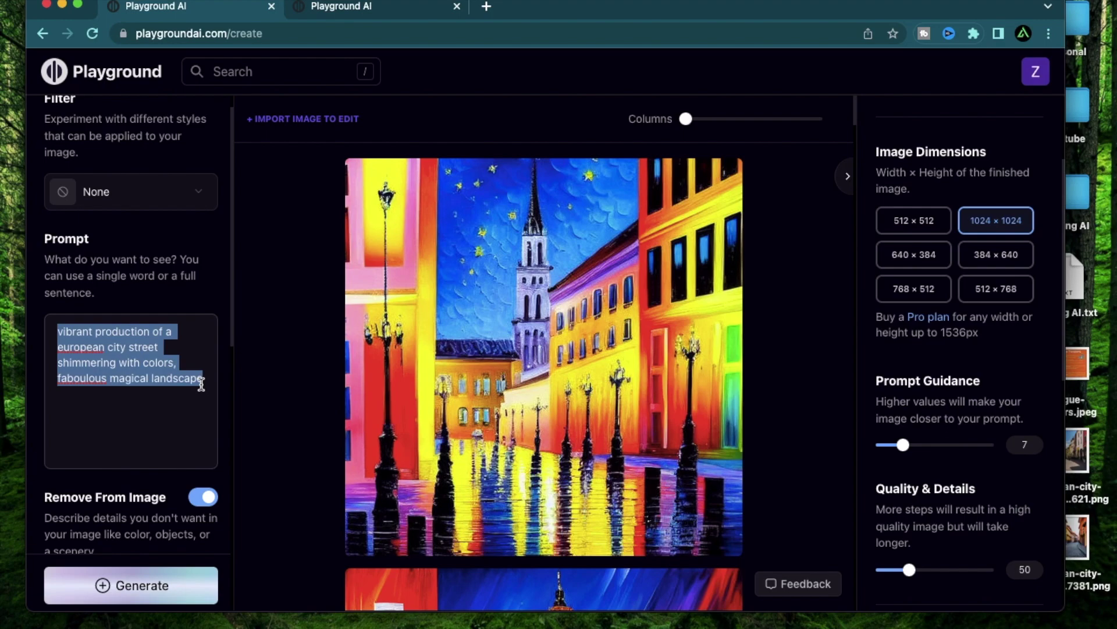
{"action": "left_click", "coordinate": [193, 579]}
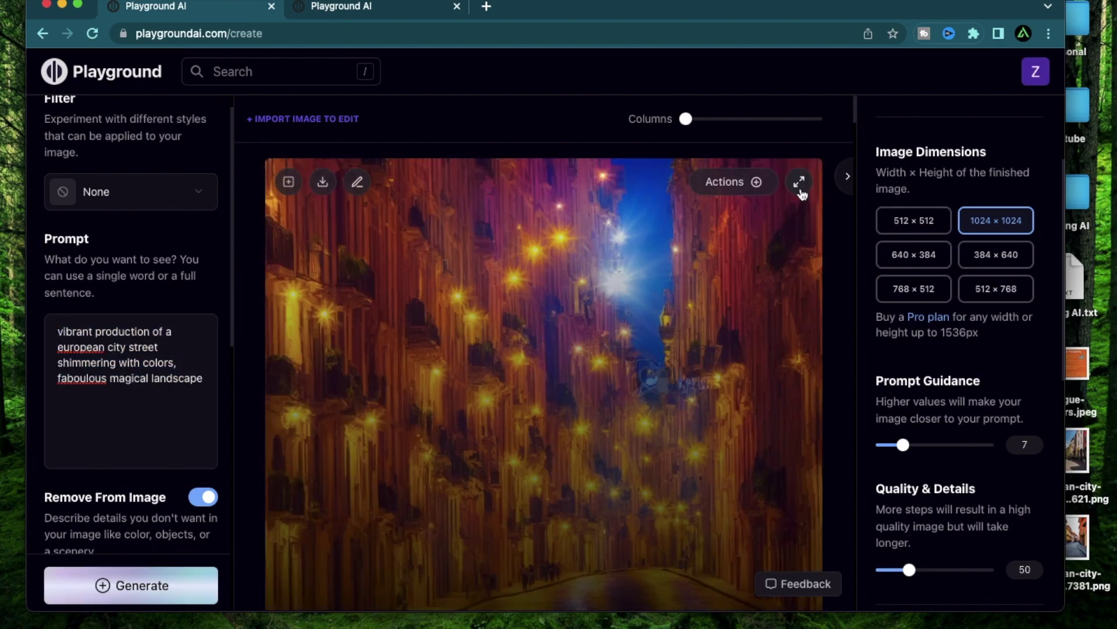
View the 1024 × 1024 lamp-lit magical street, then upscale it 4x and download the copy
{"action": "left_click", "coordinate": [799, 186]}
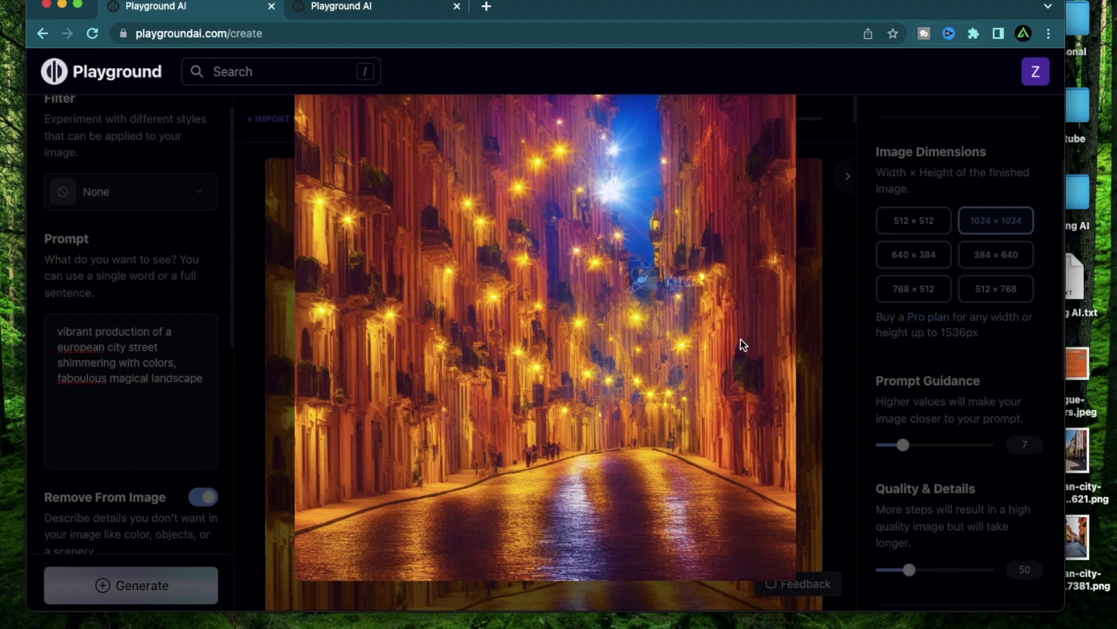
{"action": "left_click", "coordinate": [826, 224]}
{"action": "left_click", "coordinate": [747, 182]}
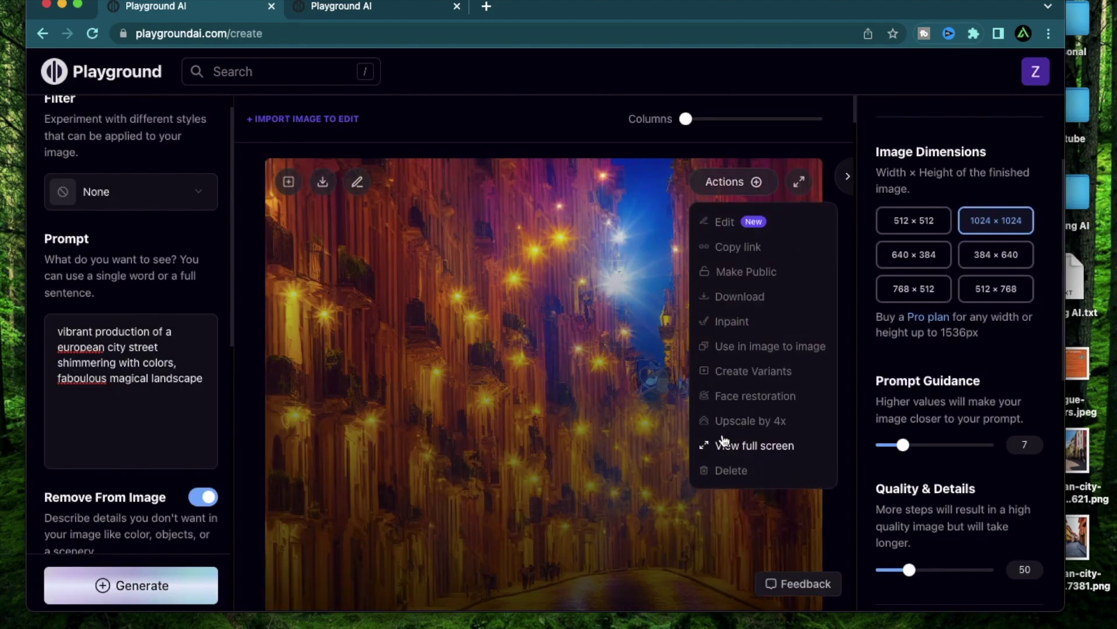
{"action": "left_click", "coordinate": [736, 419]}
{"action": "left_click", "coordinate": [609, 529]}
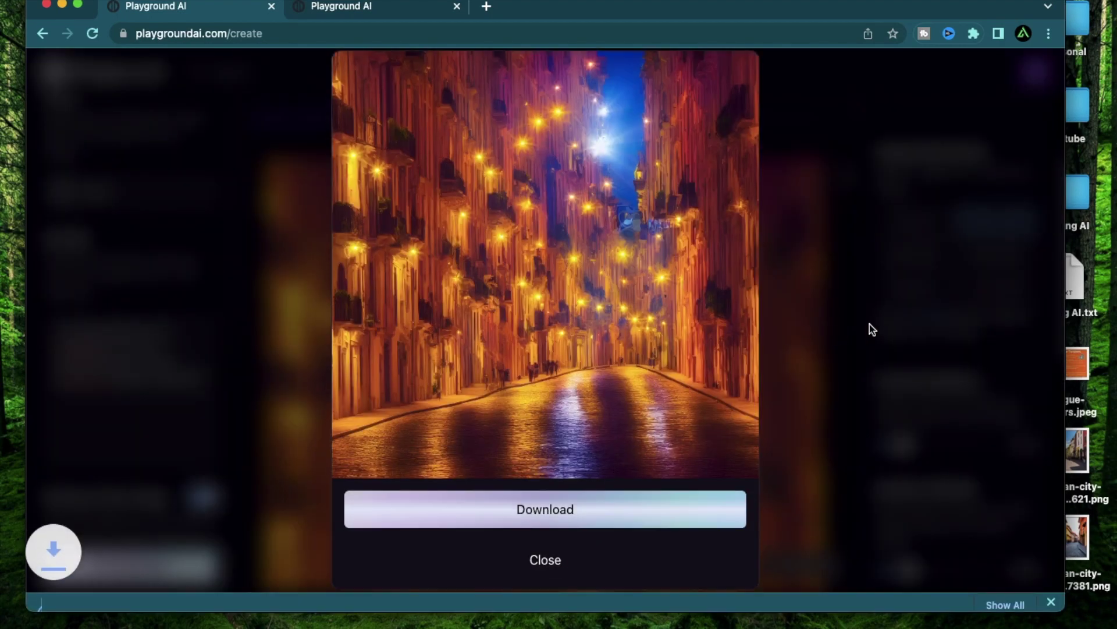
{"action": "left_click", "coordinate": [842, 362]}
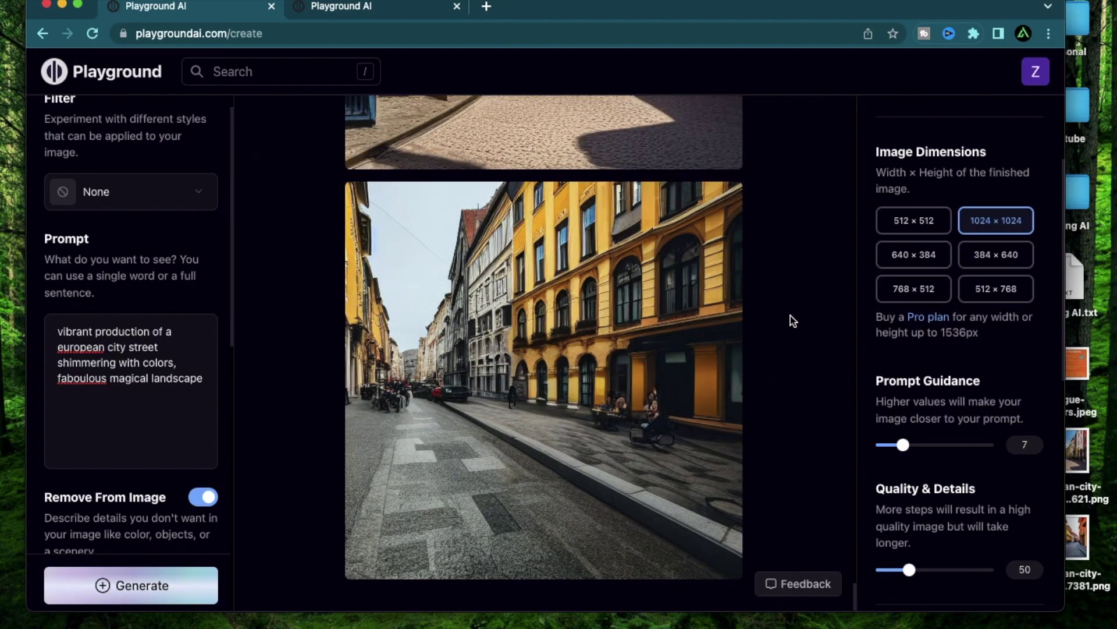
{"action": "mouse_move", "coordinate": [573, 477]}
{"action": "scroll", "coordinate": [764, 264], "scroll_direction": "up", "scroll_amount": 20}
{"action": "scroll", "coordinate": [764, 268], "scroll_direction": "up", "scroll_amount": 10}
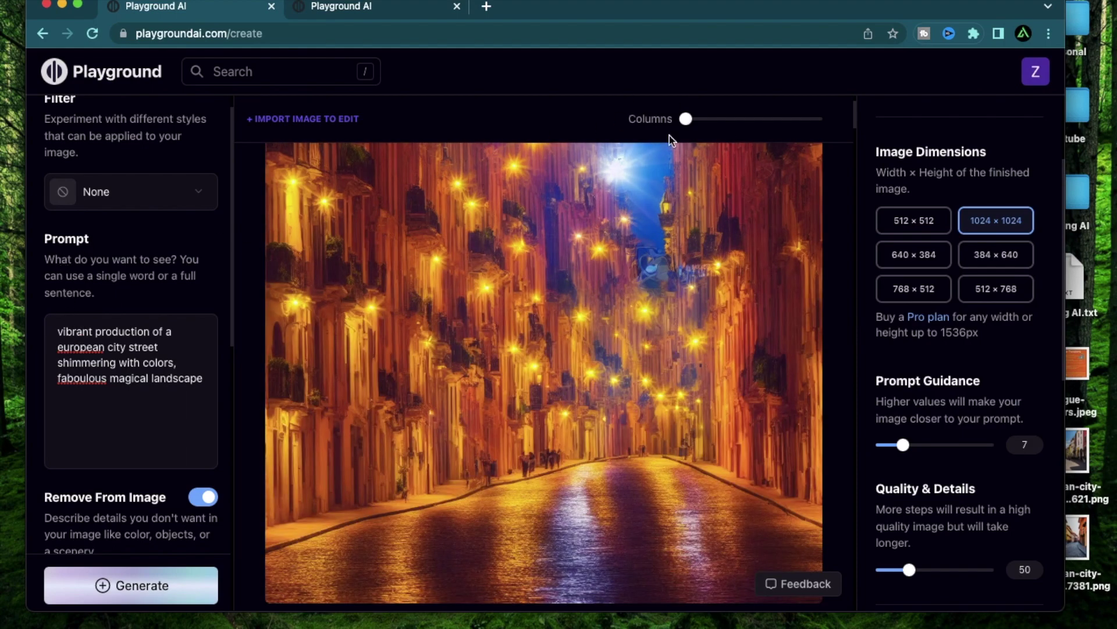
{"action": "scroll", "coordinate": [743, 257], "scroll_direction": "up", "scroll_amount": 2}
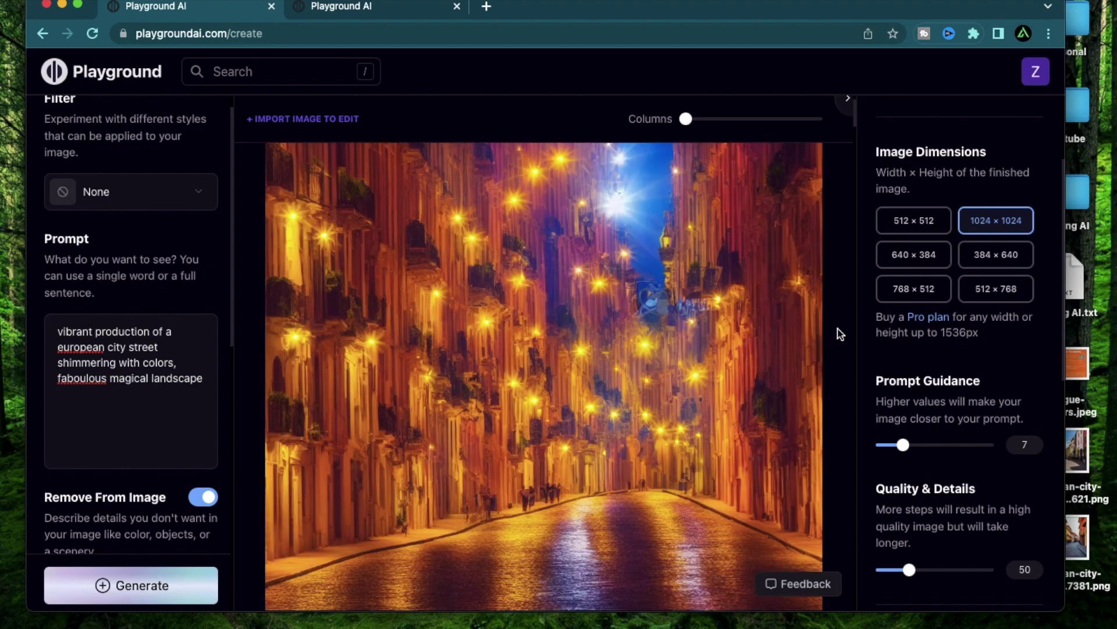